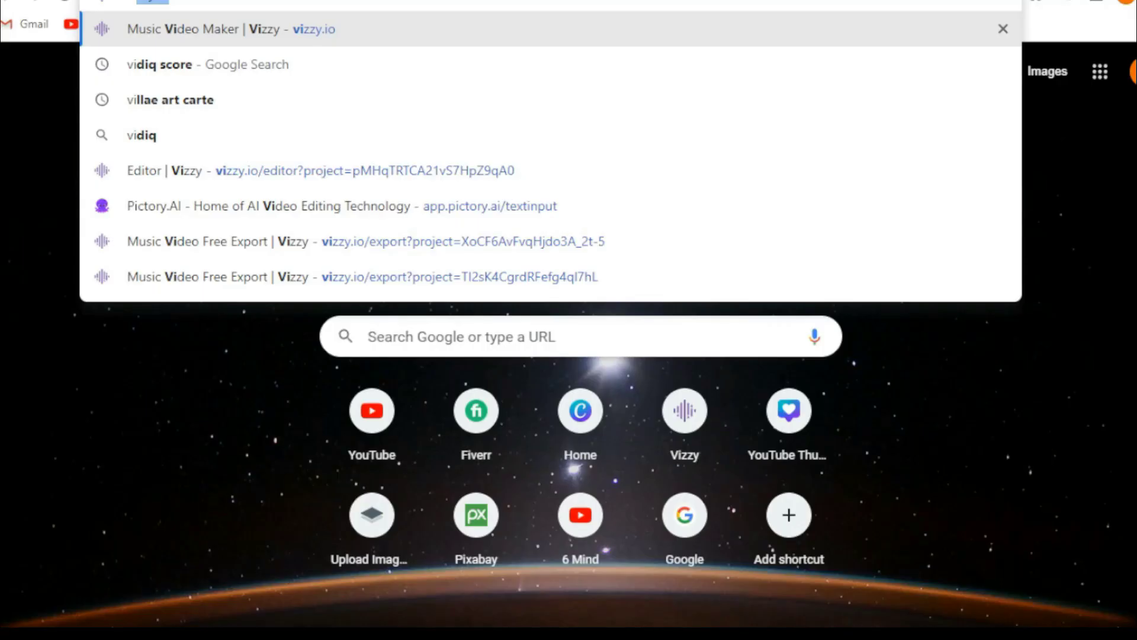
Step: Search the web for "vidiq extension" and open vidIQ's own extension page for YouTube
{"action": "type", "text": "id iq e"}
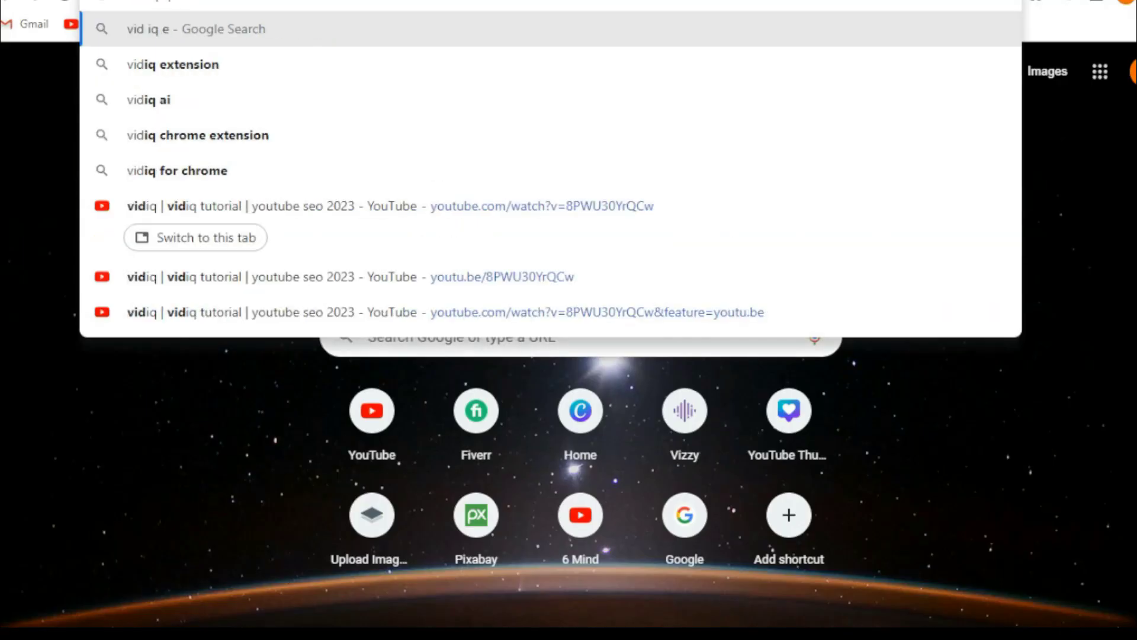
{"action": "type", "text": "x"}
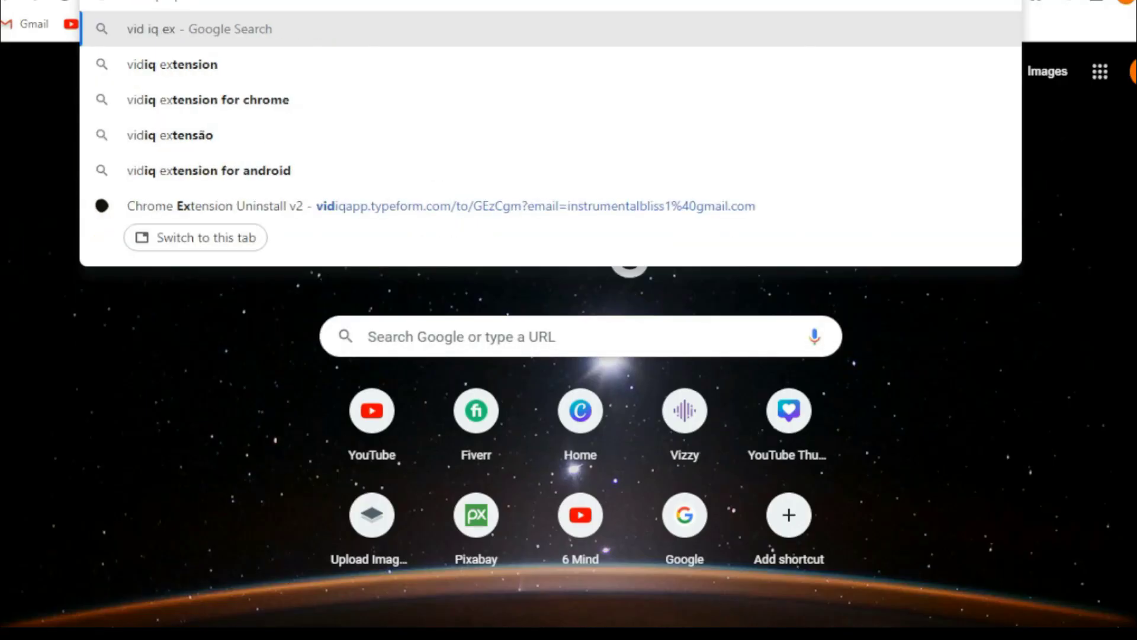
{"action": "left_click", "coordinate": [231, 71]}
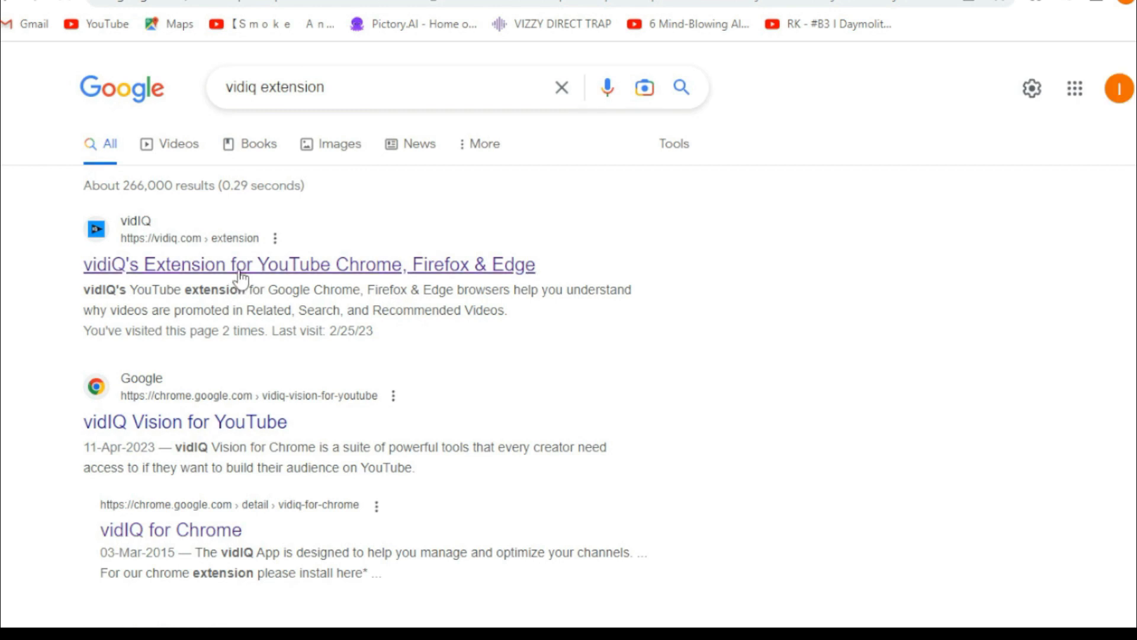
{"action": "left_click", "coordinate": [239, 274]}
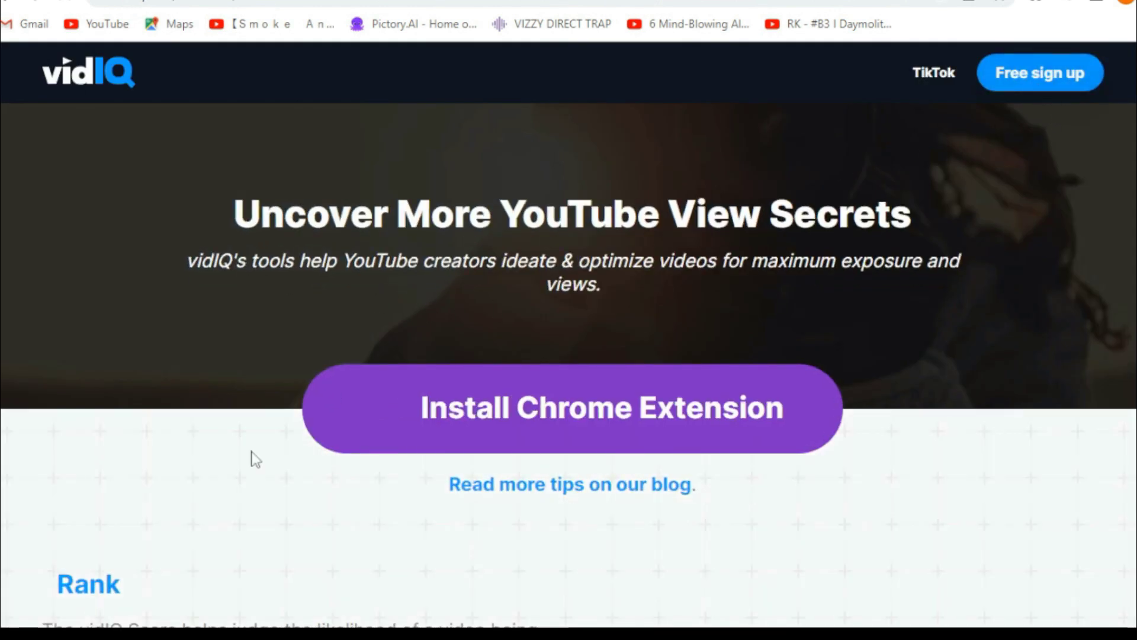
Step: Install the vidIQ Vision for YouTube extension from the Chrome Web Store
{"action": "left_click", "coordinate": [550, 426]}
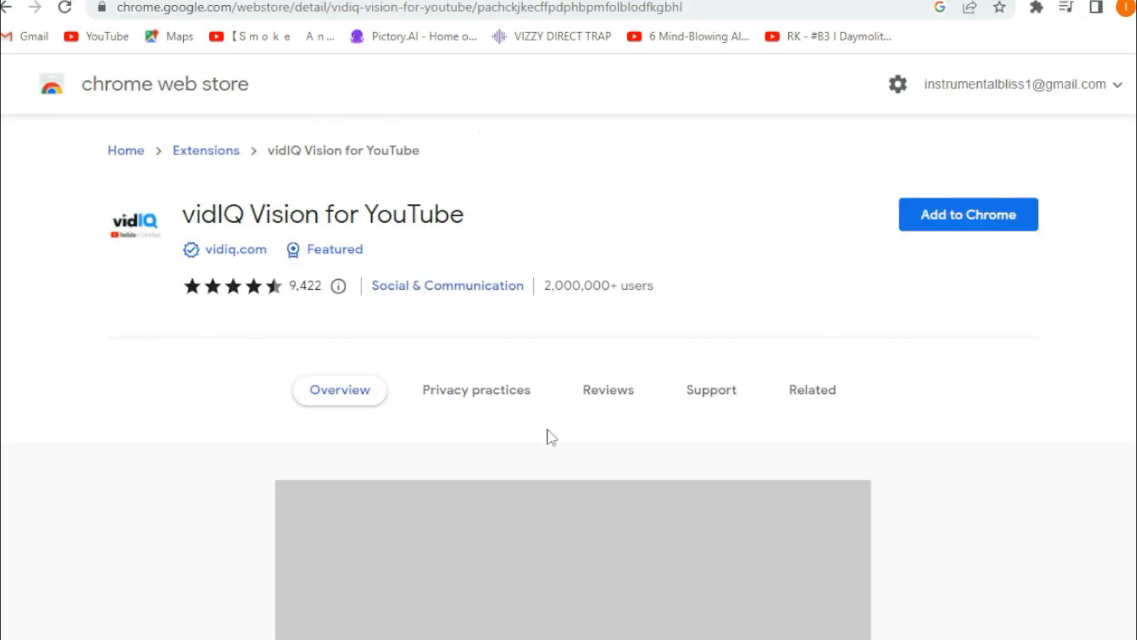
{"action": "left_click", "coordinate": [950, 219]}
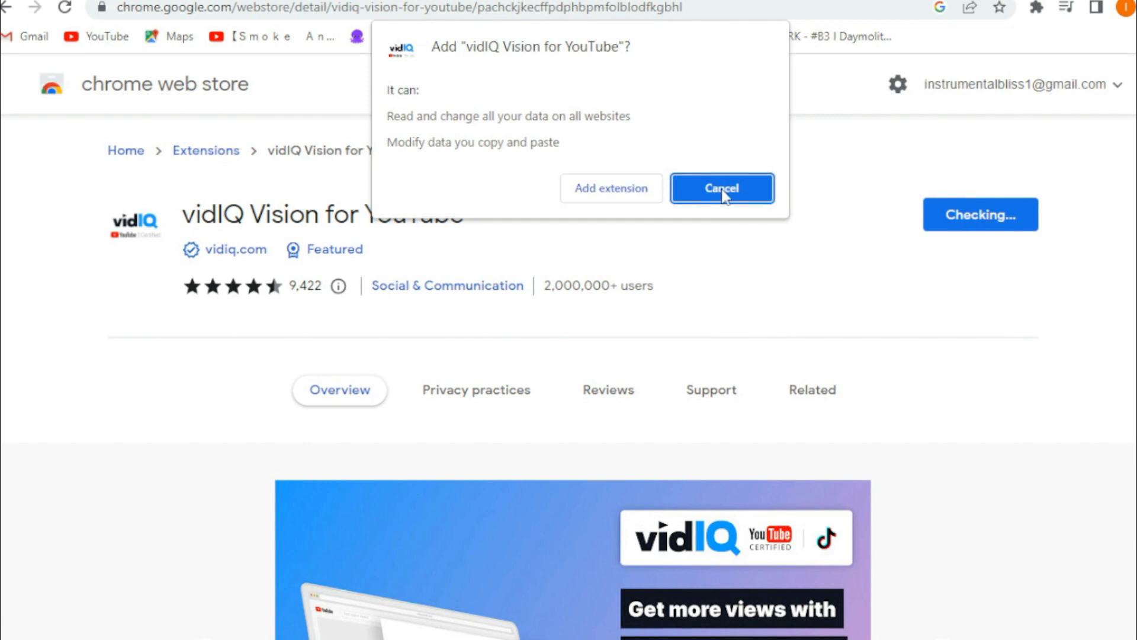
{"action": "left_click", "coordinate": [600, 191]}
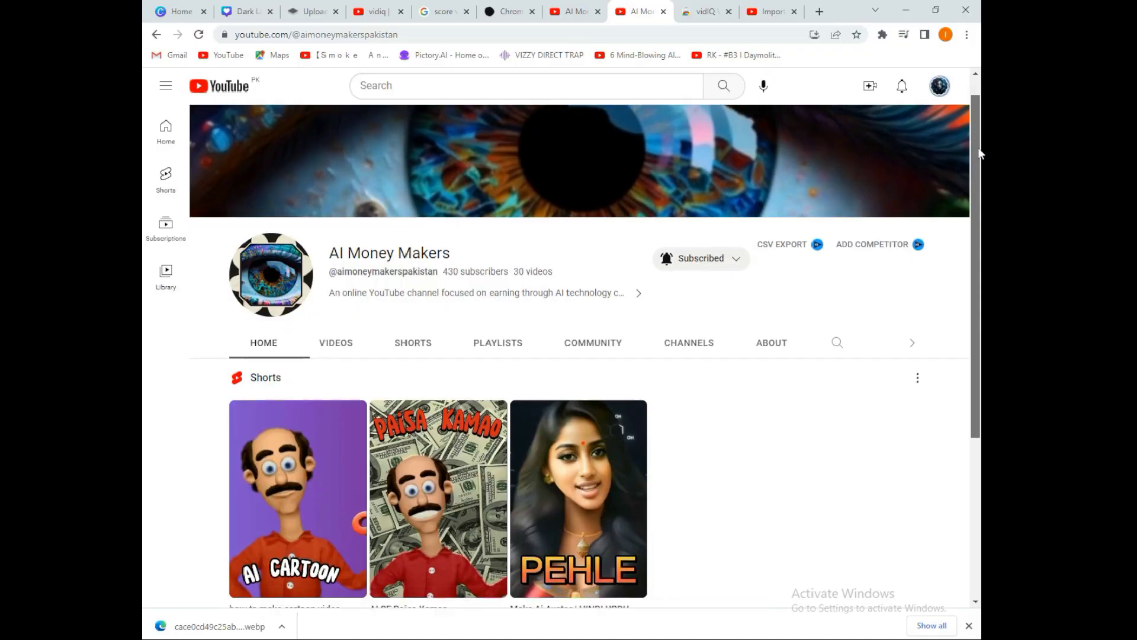
Step: Examine vidIQ's channel statistics and the views-per-hour figures of the uploaded videos on the AI Money Makers channel page
{"action": "scroll", "coordinate": [969, 344], "scroll_direction": "down", "scroll_amount": 5}
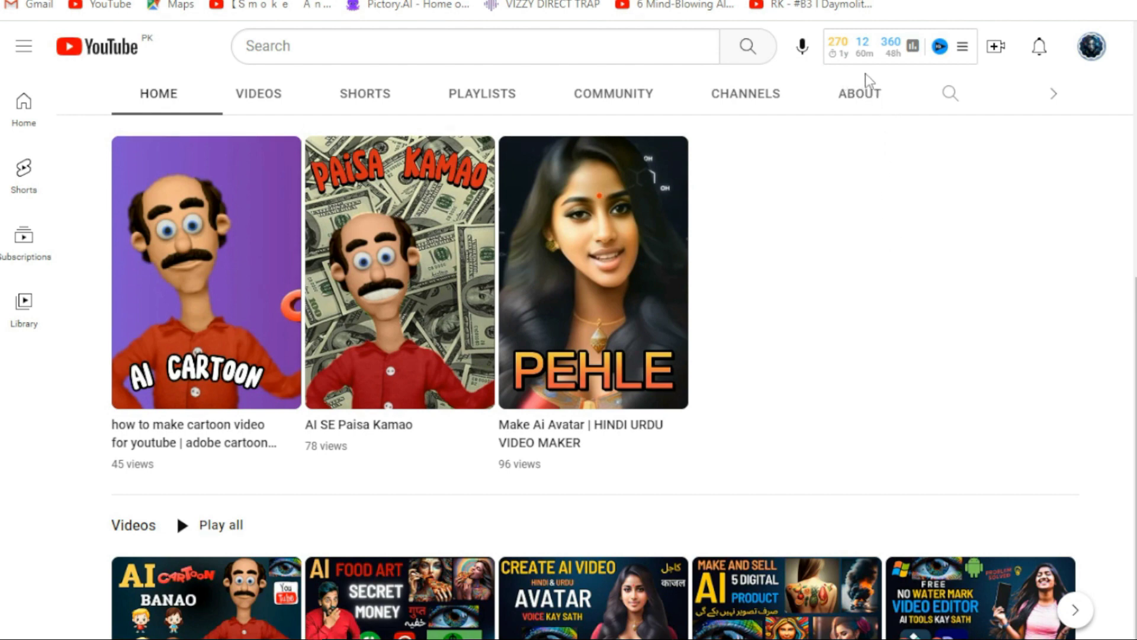
{"action": "mouse_move", "coordinate": [901, 58]}
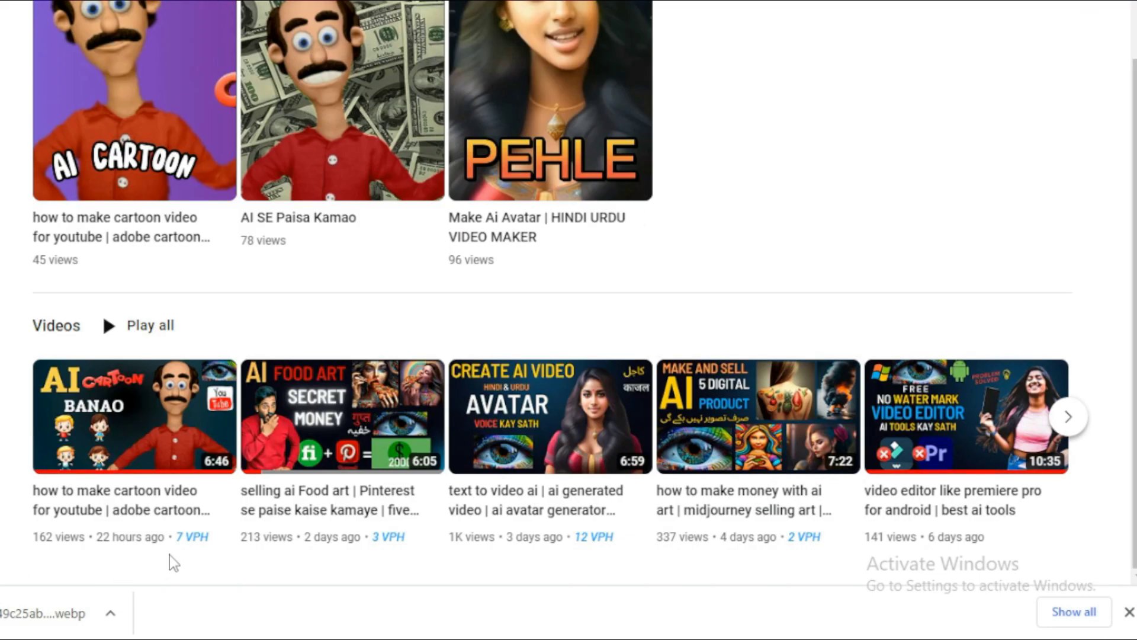
{"action": "mouse_move", "coordinate": [183, 546]}
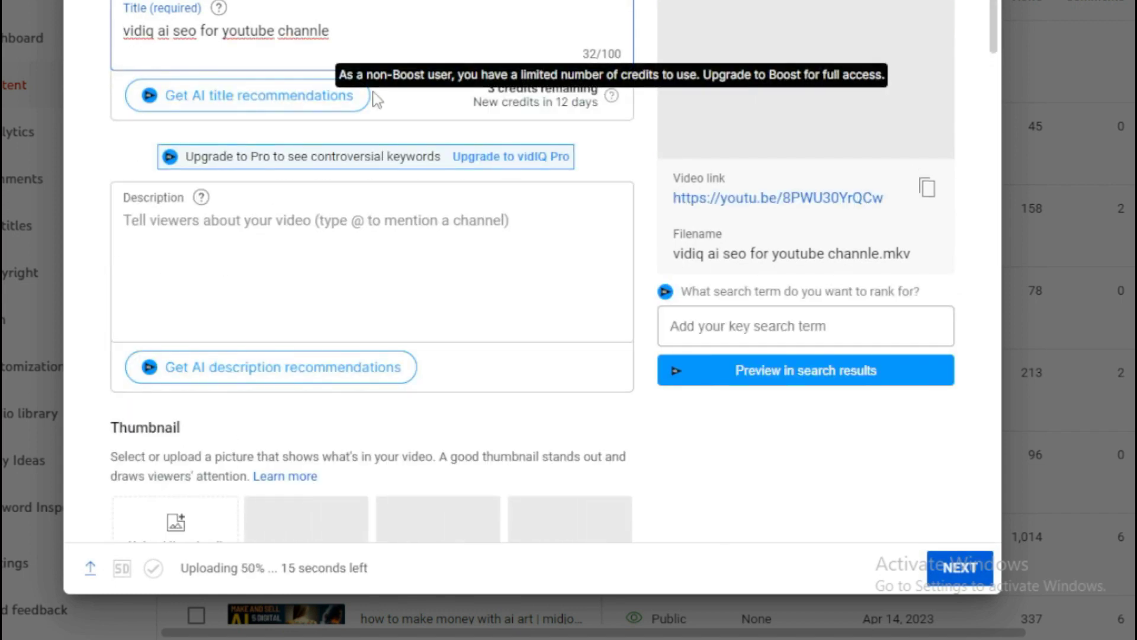
Step: Generate AI title recommendations and use "AI SEO Secrets: Skyrocket Your YouTube Channel with vidiq!" as the video title
{"action": "left_click", "coordinate": [296, 100]}
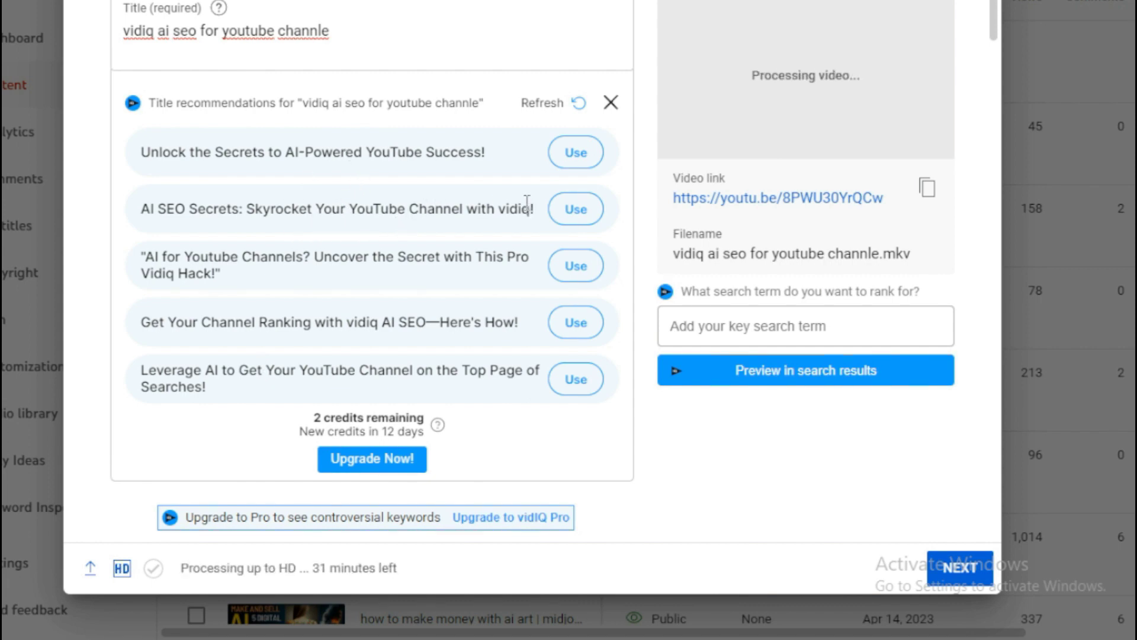
{"action": "left_click", "coordinate": [567, 210]}
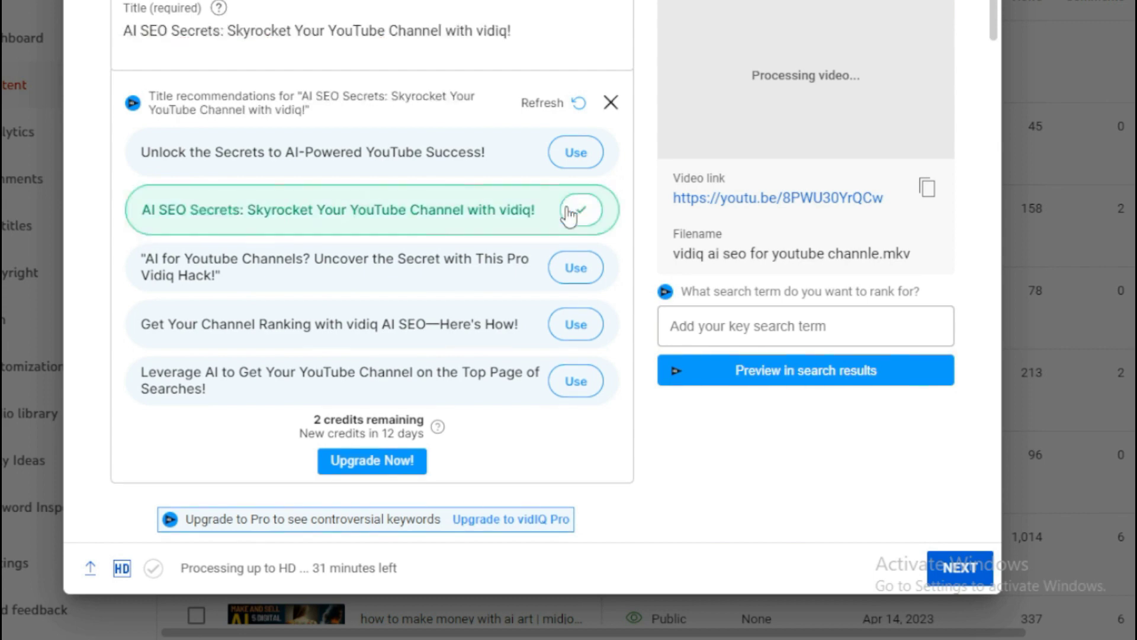
{"action": "left_click", "coordinate": [584, 29]}
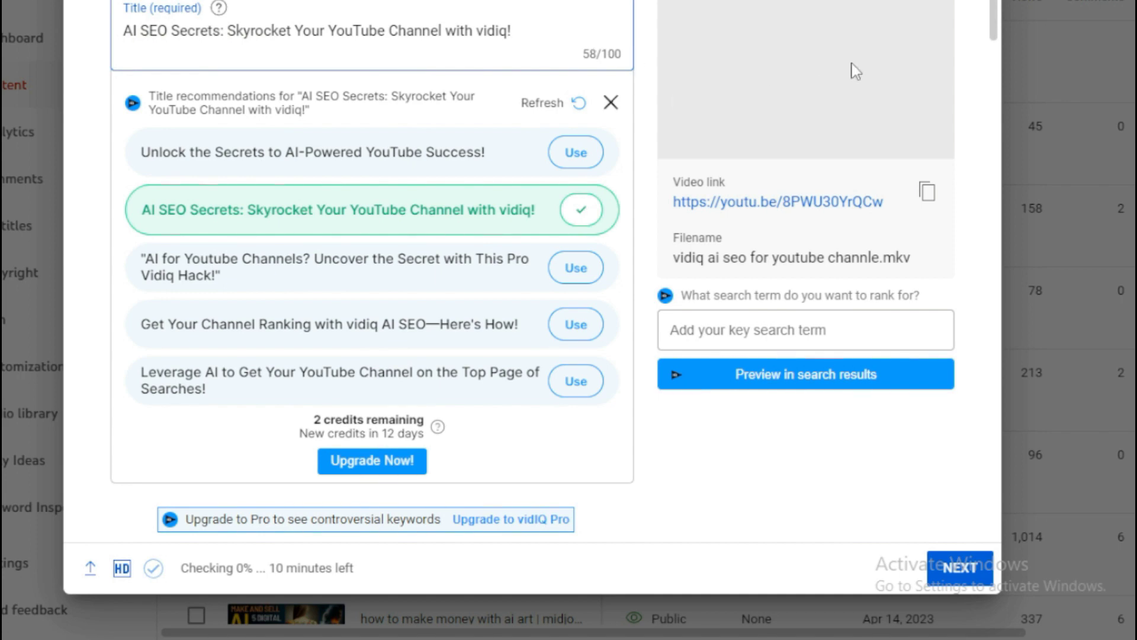
{"action": "left_click", "coordinate": [83, 424]}
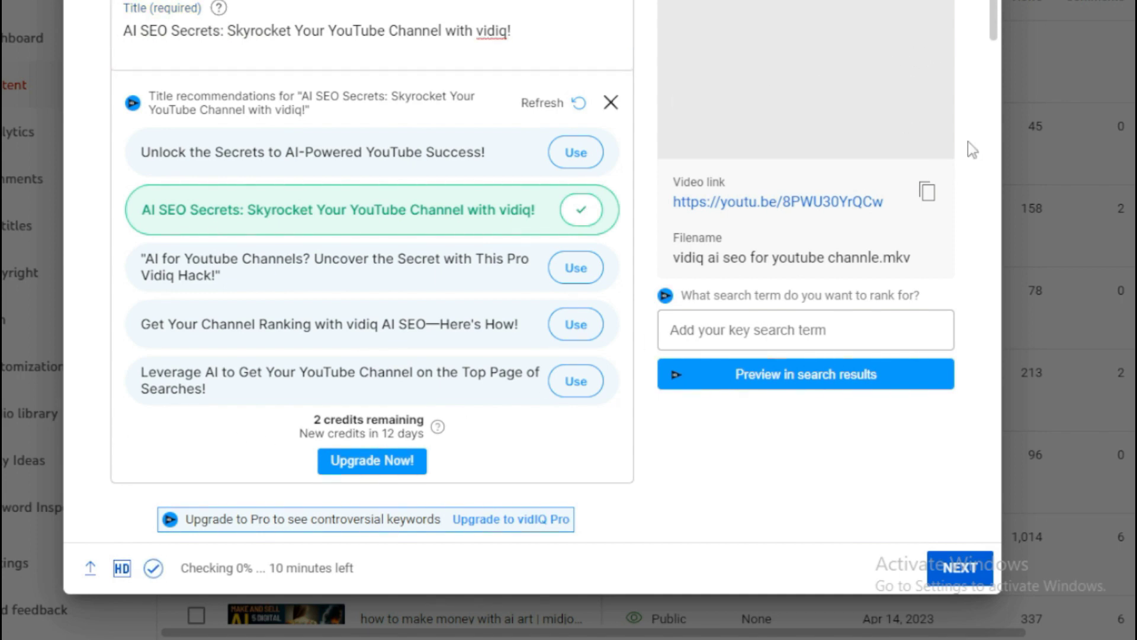
{"action": "left_click", "coordinate": [616, 107]}
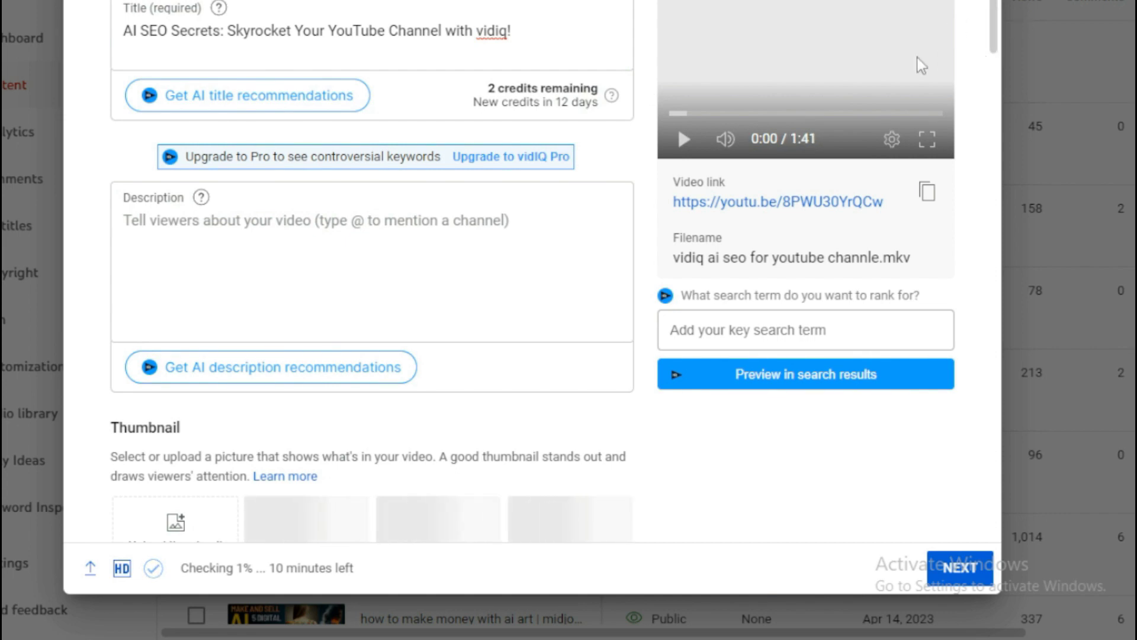
Step: Paste the prepared VidIQ tutorial text into the video description and open the custom thumbnail upload
{"action": "left_click", "coordinate": [236, 220]}
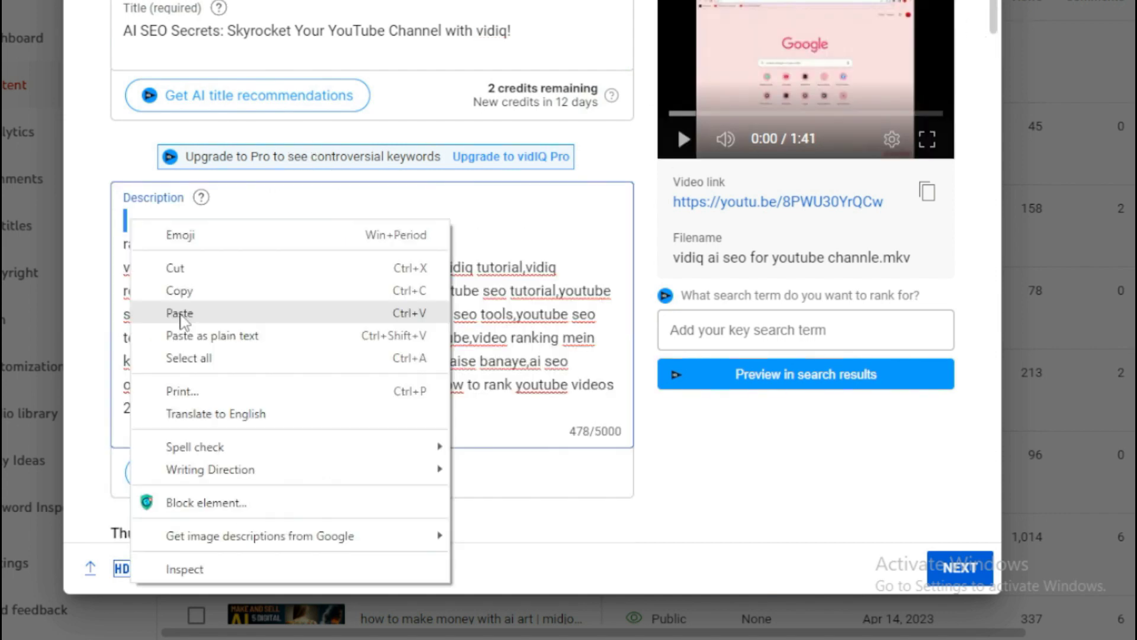
{"action": "left_click", "coordinate": [181, 296]}
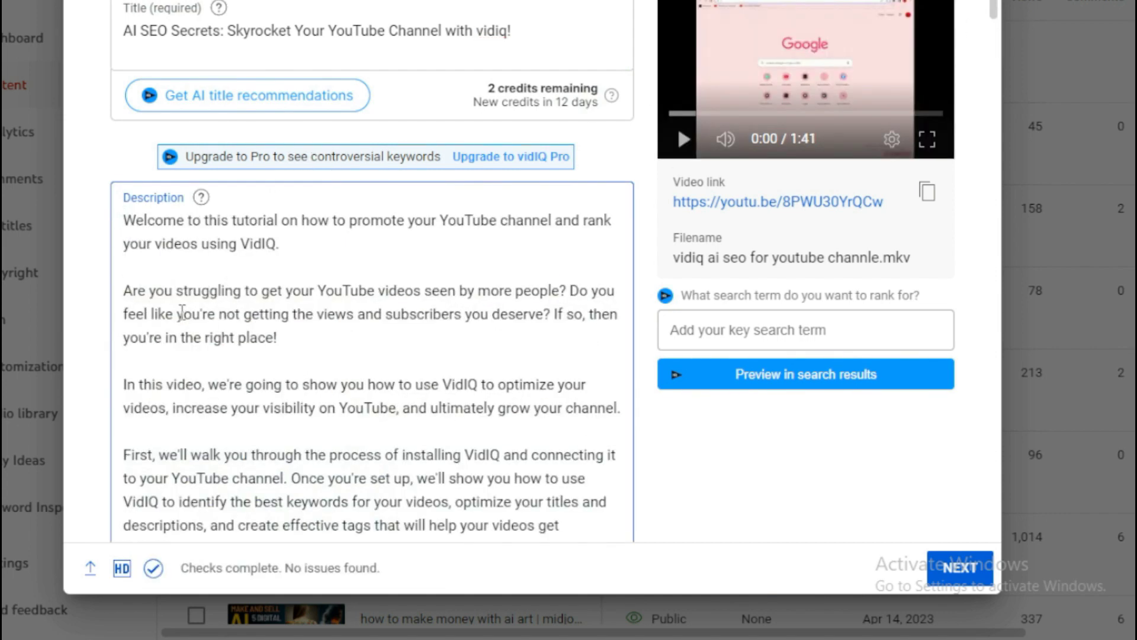
{"action": "left_click_drag", "start_coordinate": [996, 9], "coordinate": [978, 156]}
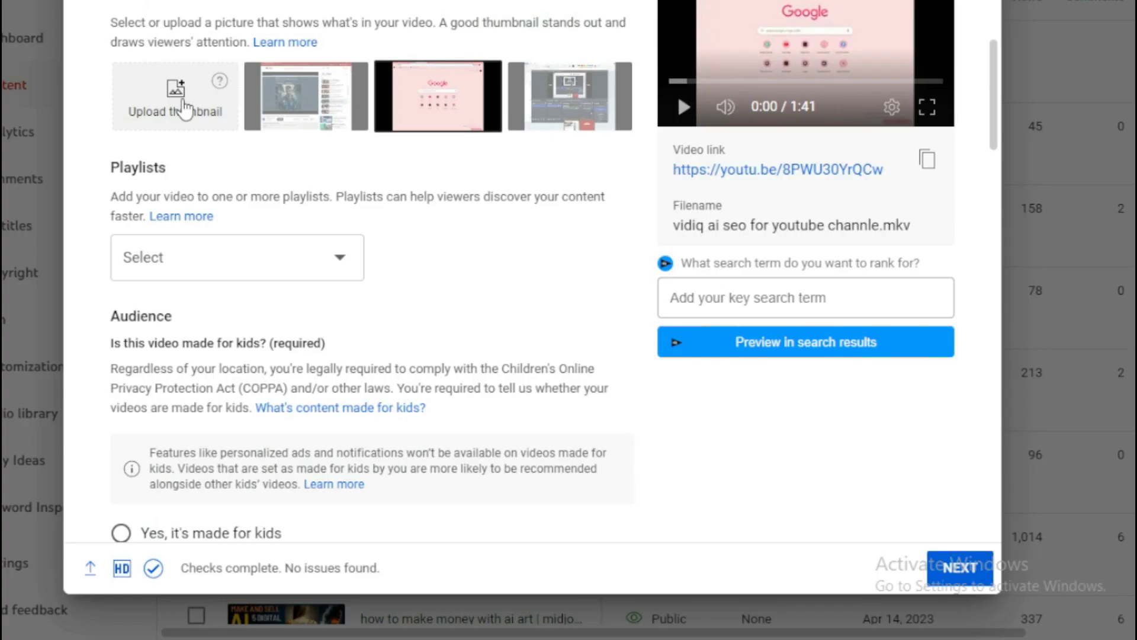
{"action": "left_click", "coordinate": [184, 102]}
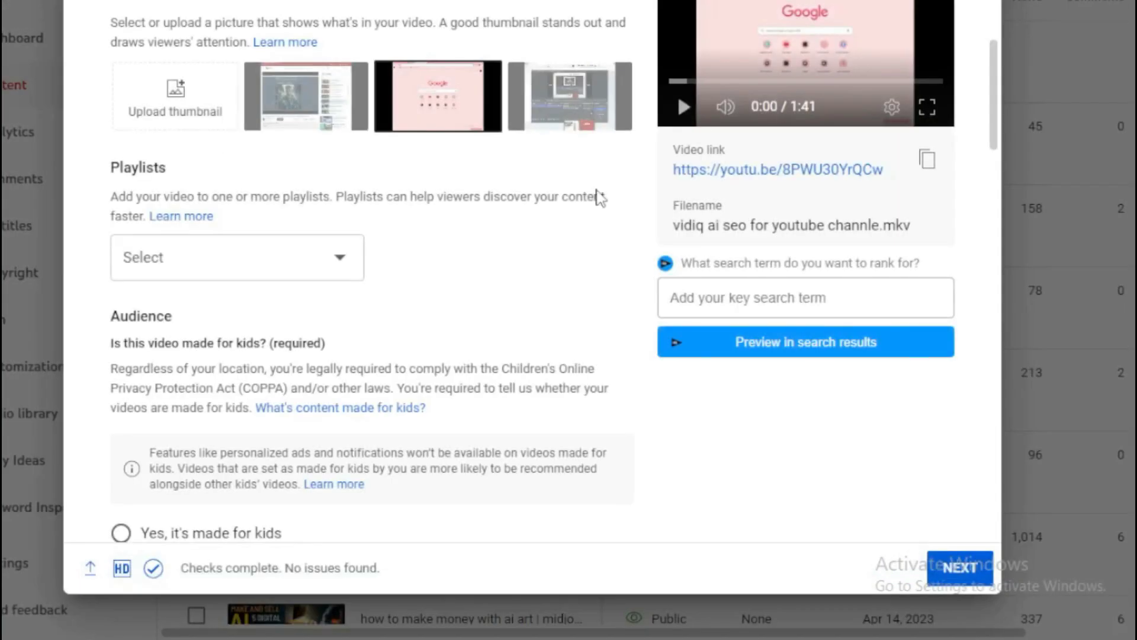
Step: Add the video to the BEST AI TOOLS playlist and declare it as not made for kids
{"action": "left_click", "coordinate": [346, 264]}
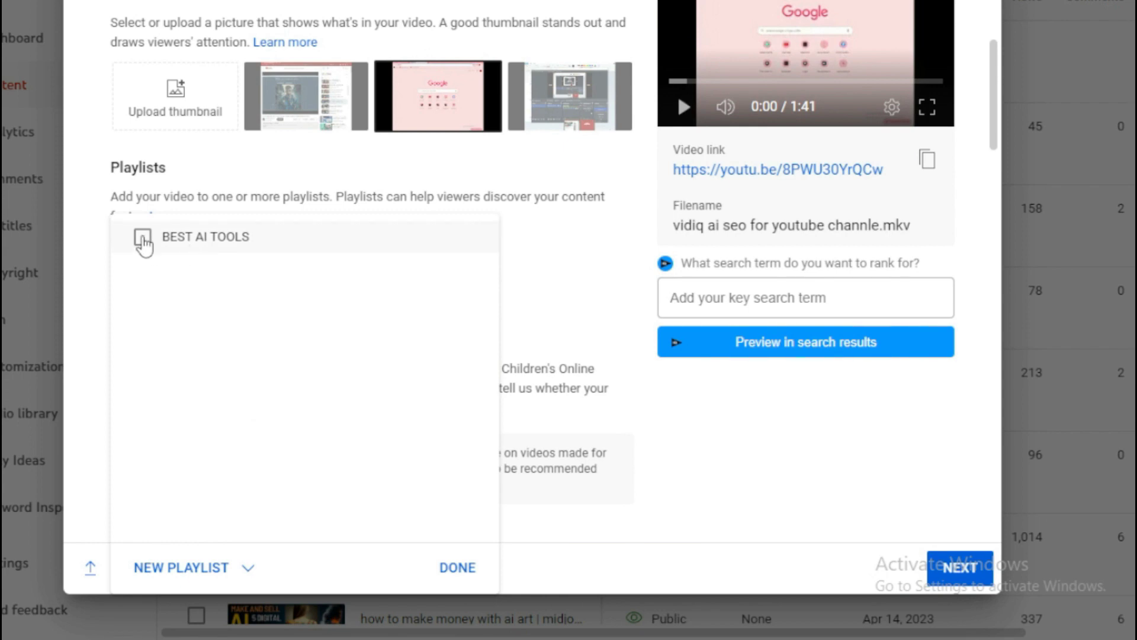
{"action": "left_click", "coordinate": [142, 240]}
{"action": "left_click", "coordinate": [456, 568]}
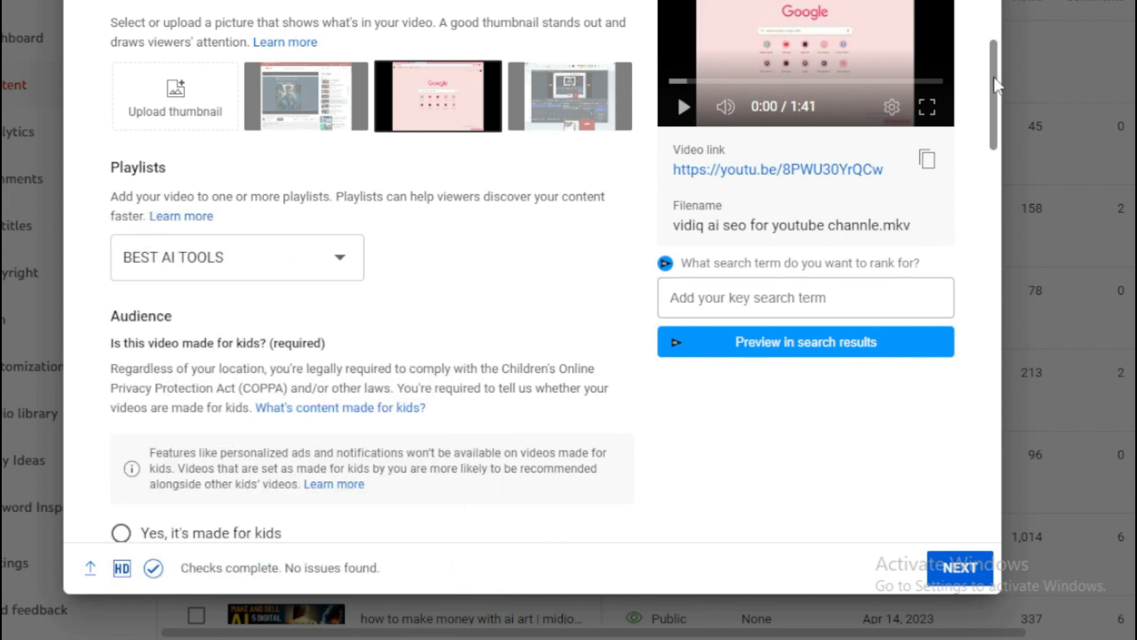
{"action": "scroll", "coordinate": [127, 235], "scroll_direction": "down", "scroll_amount": 5}
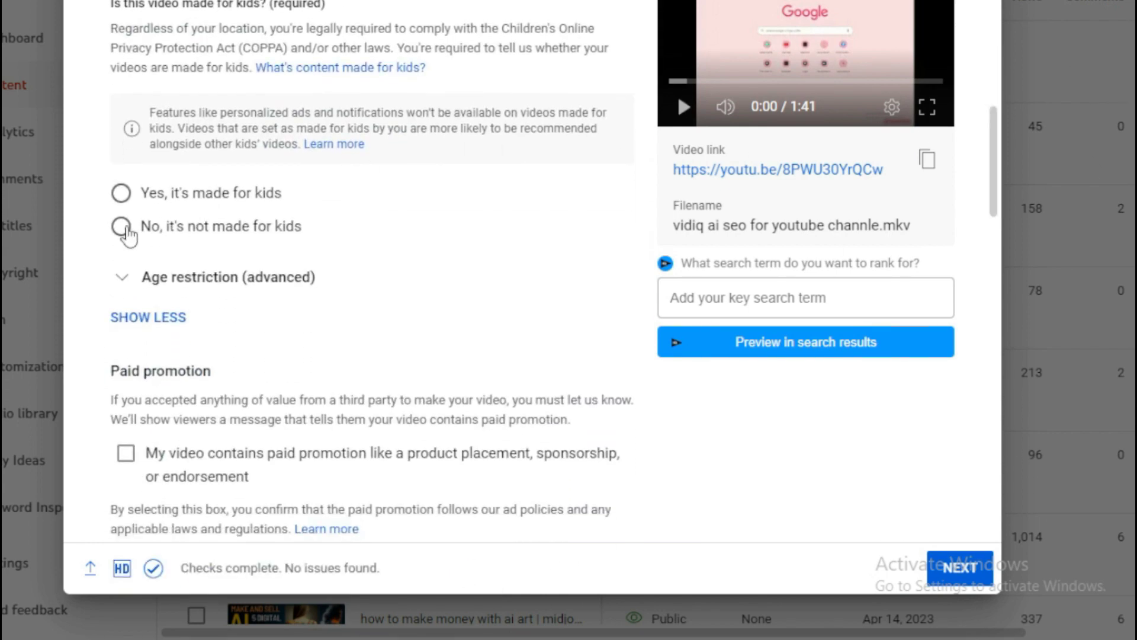
{"action": "left_click", "coordinate": [122, 227]}
Step: Add the tags "vidiq" and "vidiq seo" to the video
{"action": "scroll", "coordinate": [992, 172], "scroll_direction": "down", "scroll_amount": 3}
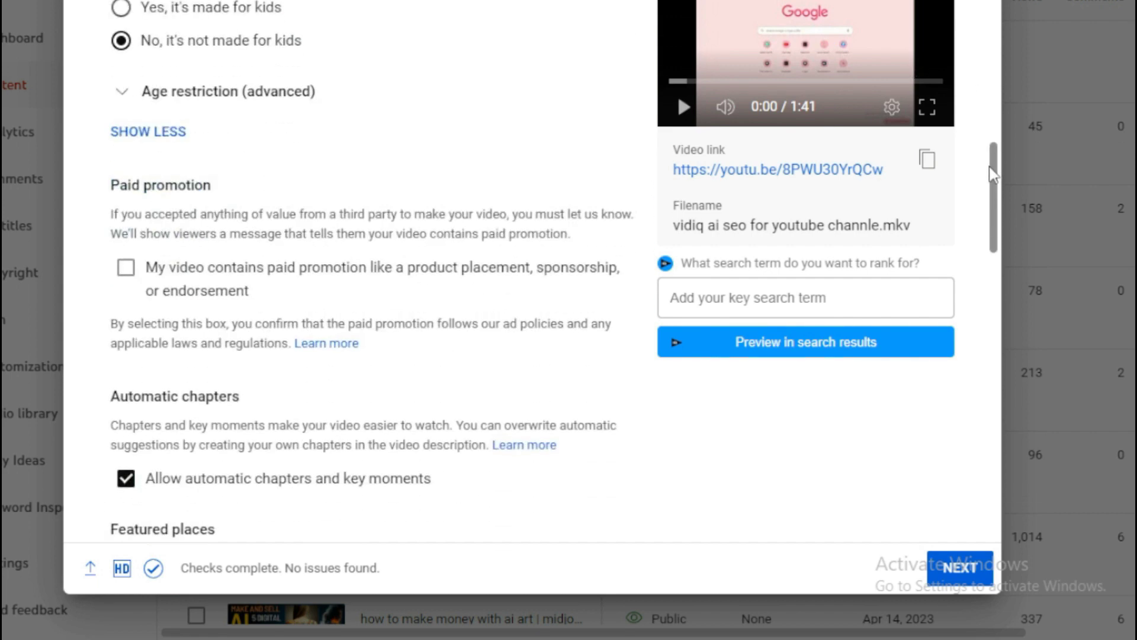
{"action": "scroll", "coordinate": [993, 173], "scroll_direction": "down", "scroll_amount": 1}
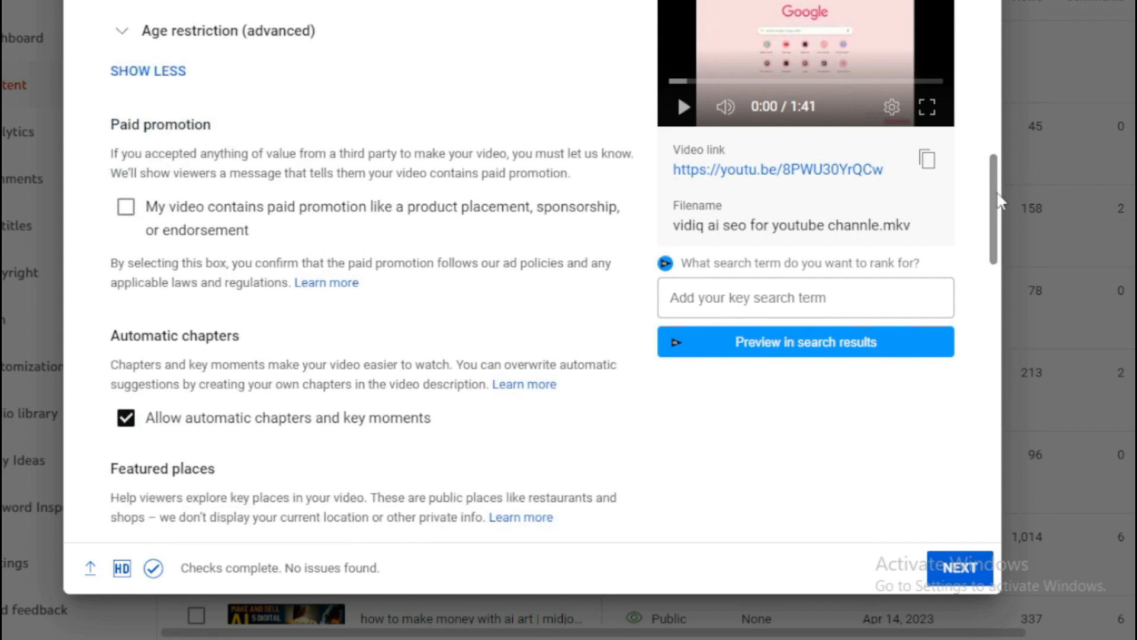
{"action": "scroll", "coordinate": [999, 200], "scroll_direction": "down", "scroll_amount": 7}
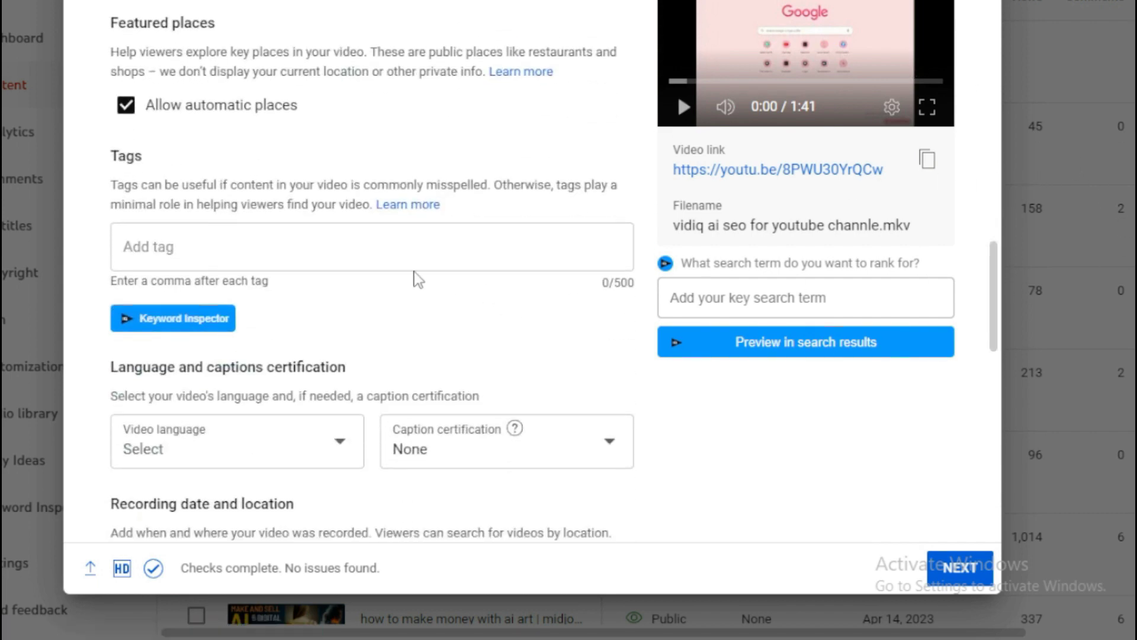
{"action": "left_click", "coordinate": [316, 243]}
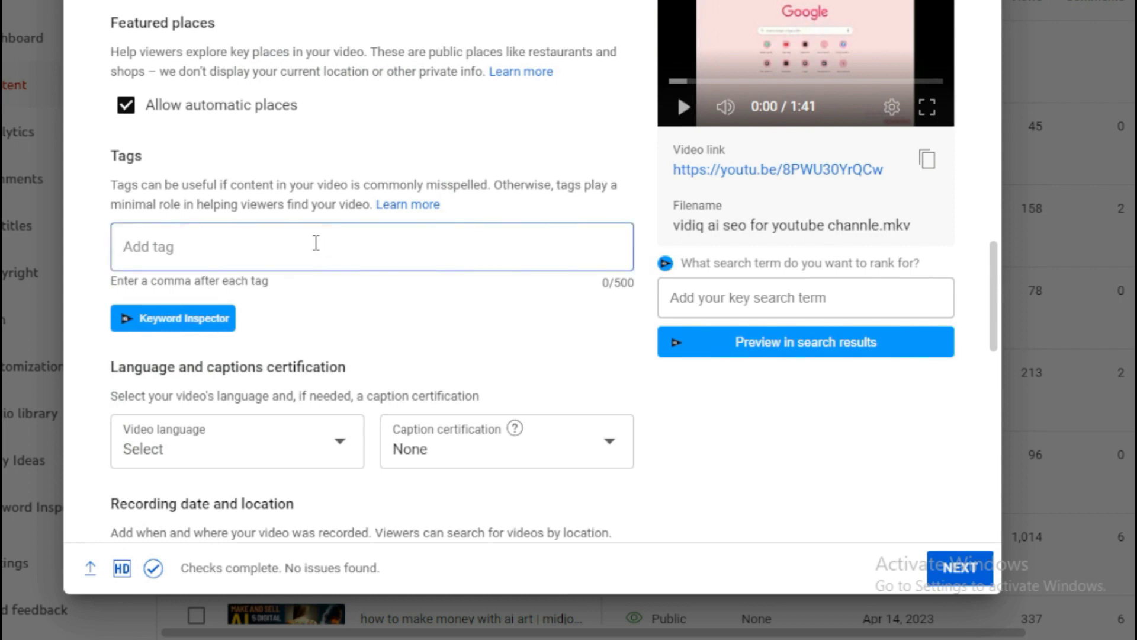
{"action": "type", "text": "vidiq"}
{"action": "key", "text": "comma"}
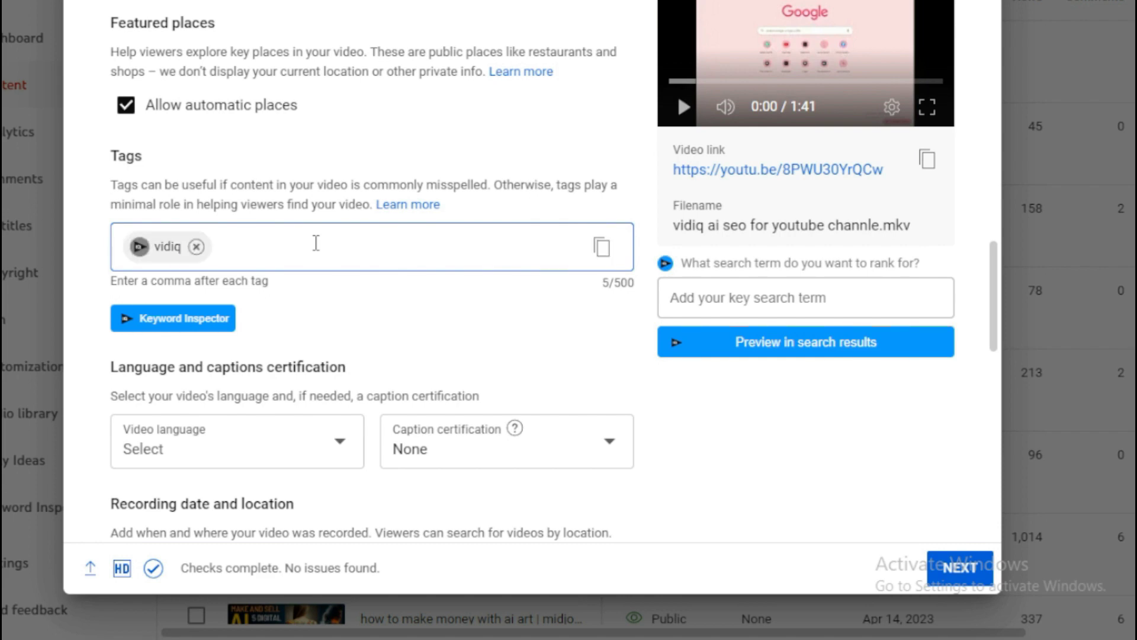
{"action": "type", "text": "v"}
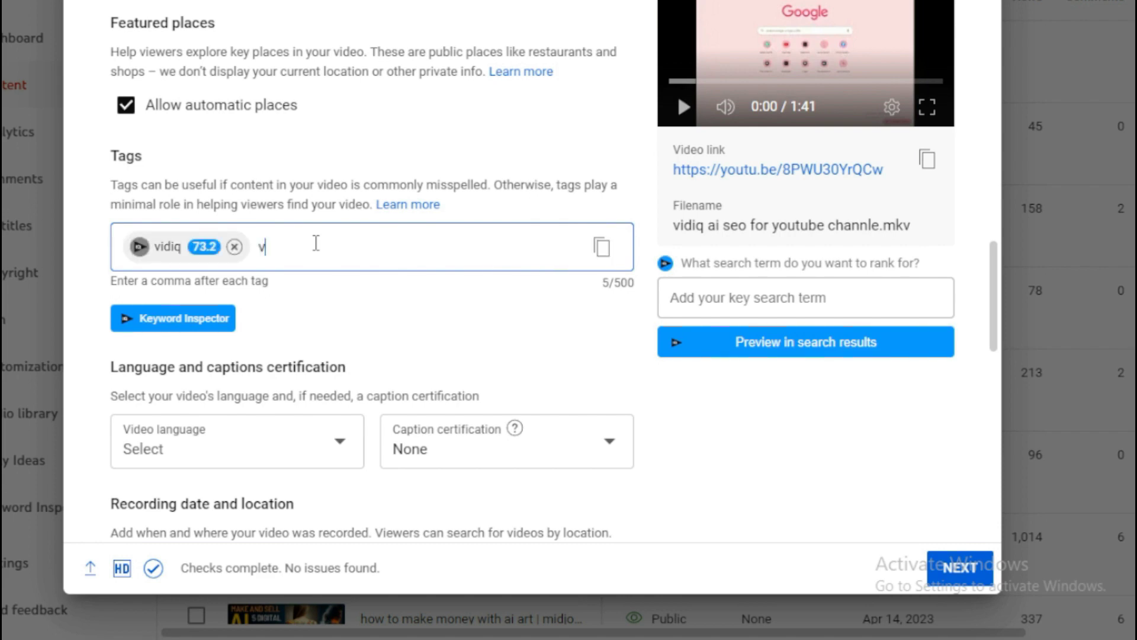
{"action": "type", "text": "idiq seo"}
{"action": "key", "text": "comma"}
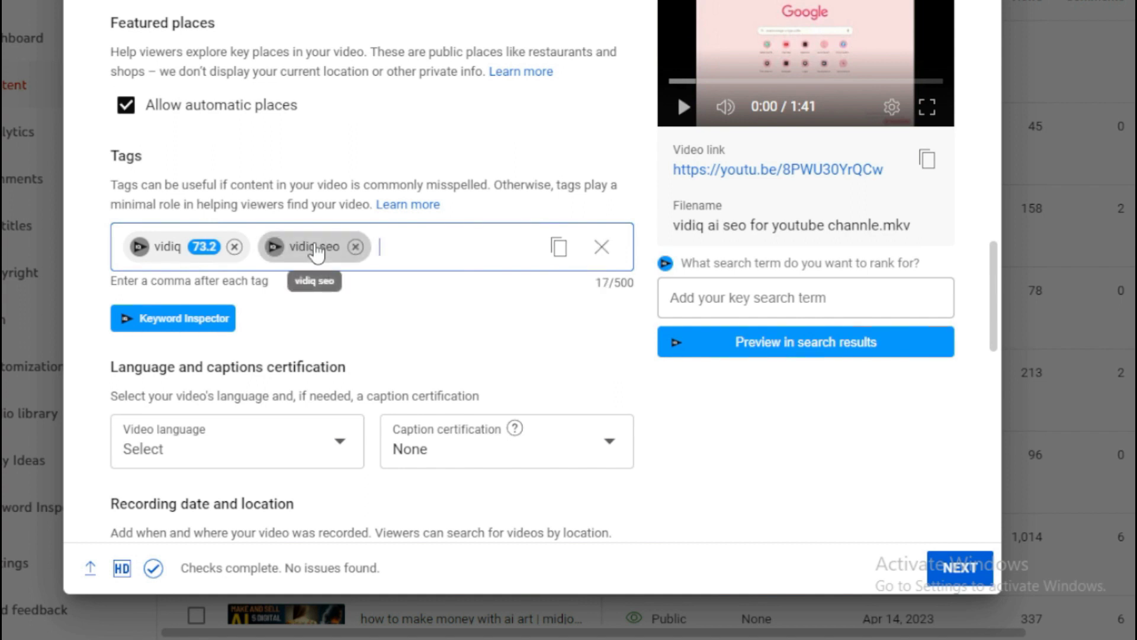
Step: Add the tags "vidiq extension", using the spelling correction, and "vidiq ranking video"
{"action": "type", "text": "vidiq exlainion"}
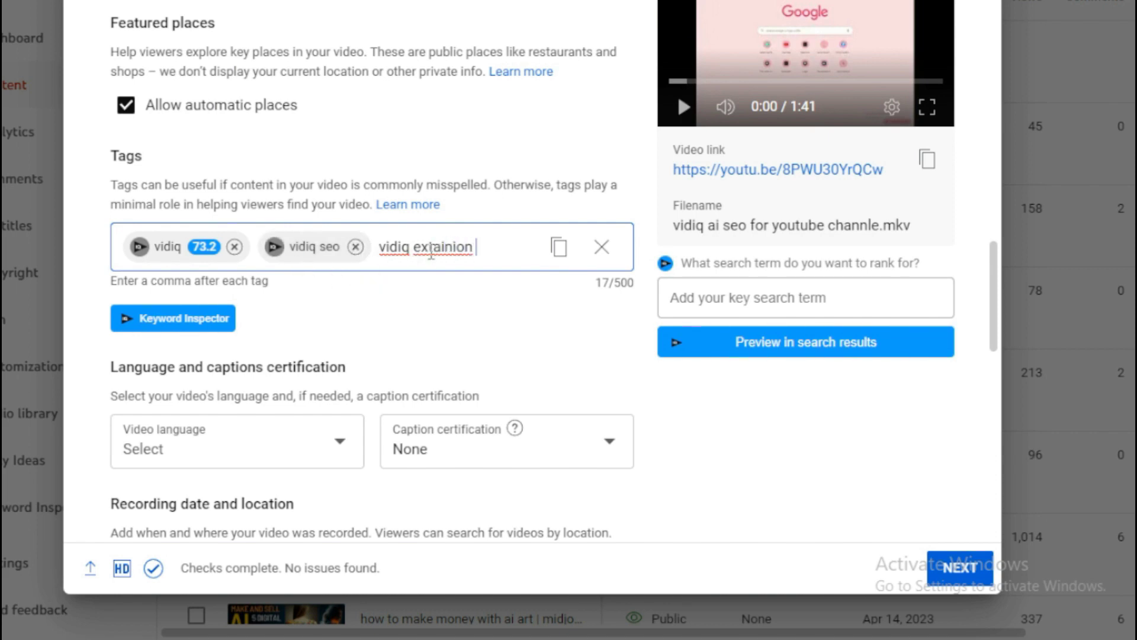
{"action": "right_click", "coordinate": [450, 248]}
{"action": "left_click", "coordinate": [505, 261]}
{"action": "type", "text": ",vidiq ranking v"}
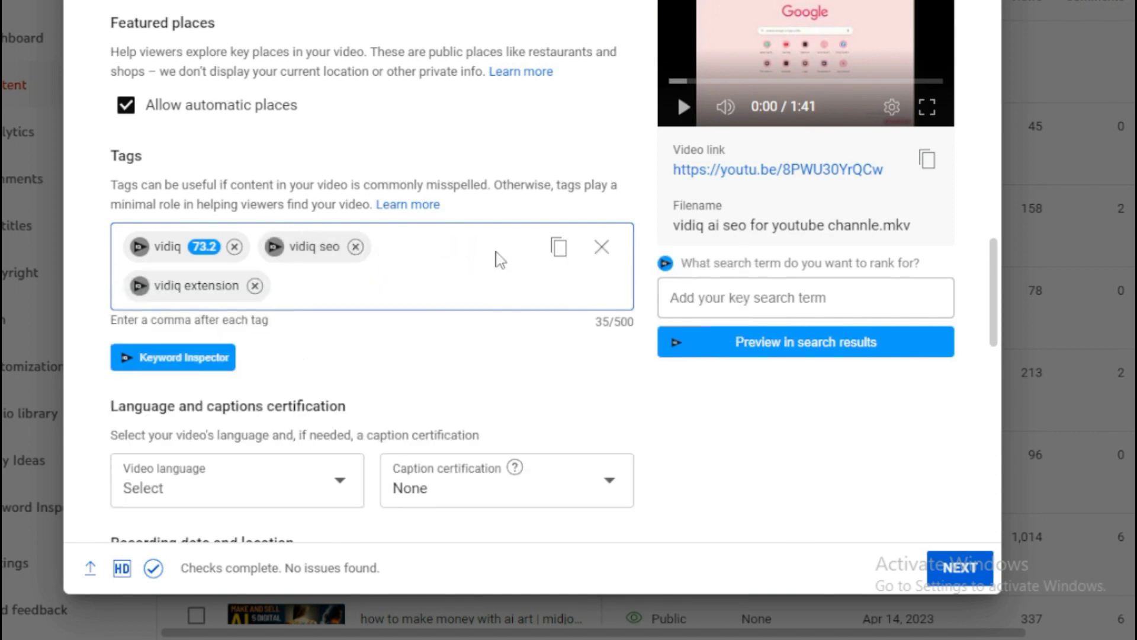
{"action": "type", "text": "ideo,"}
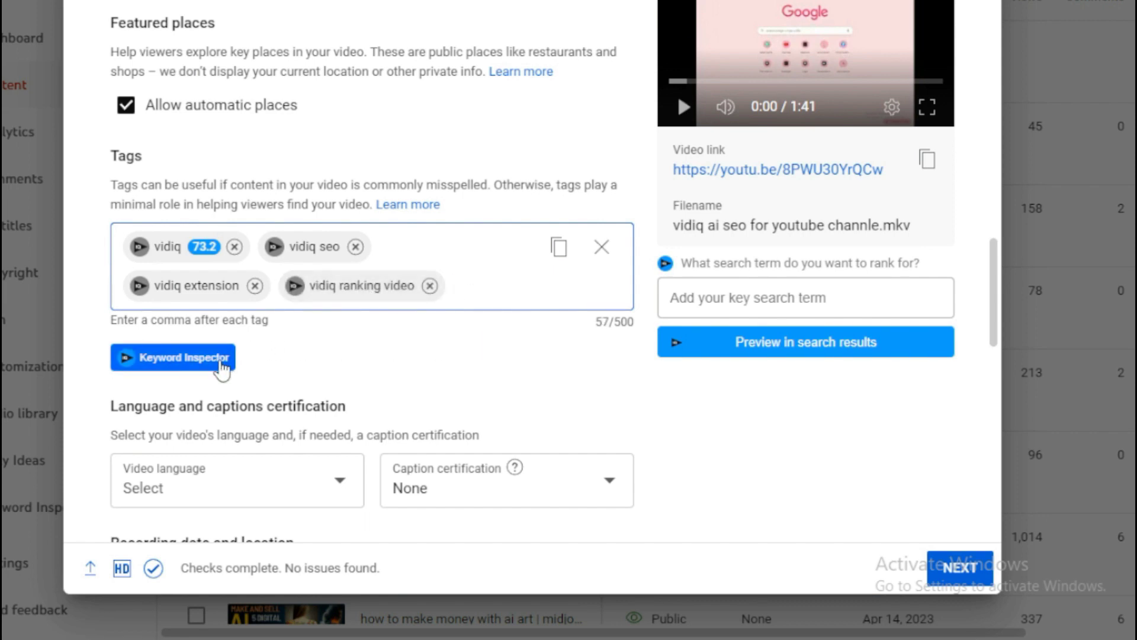
Step: Look up the keyword "vidiq" in the Keyword Inspector
{"action": "left_click", "coordinate": [224, 362]}
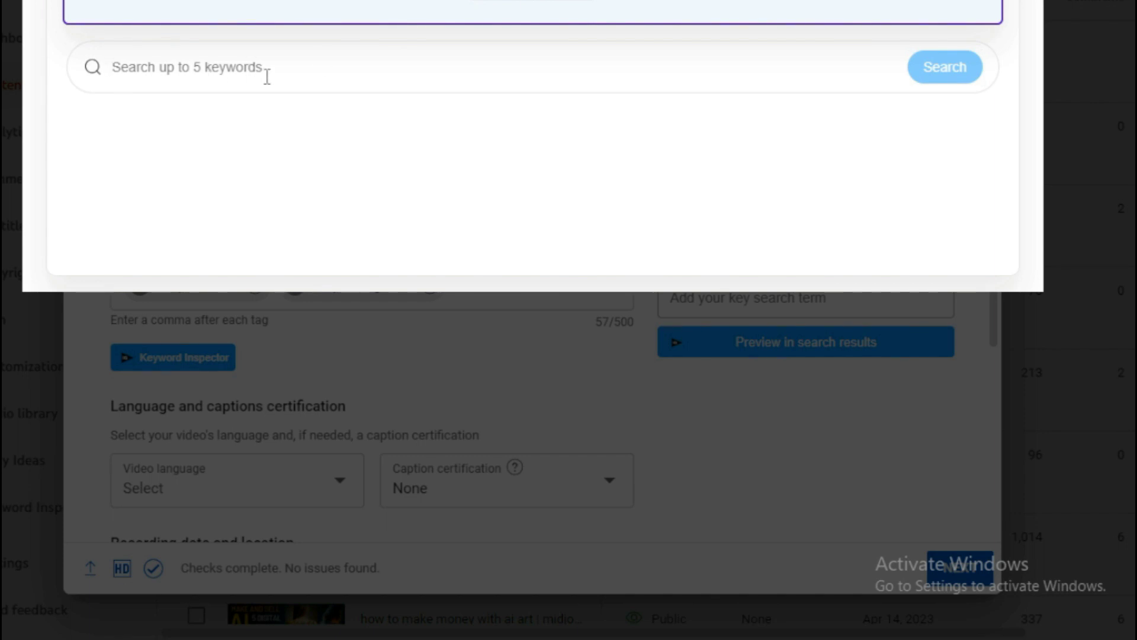
{"action": "type", "text": "vidiq"}
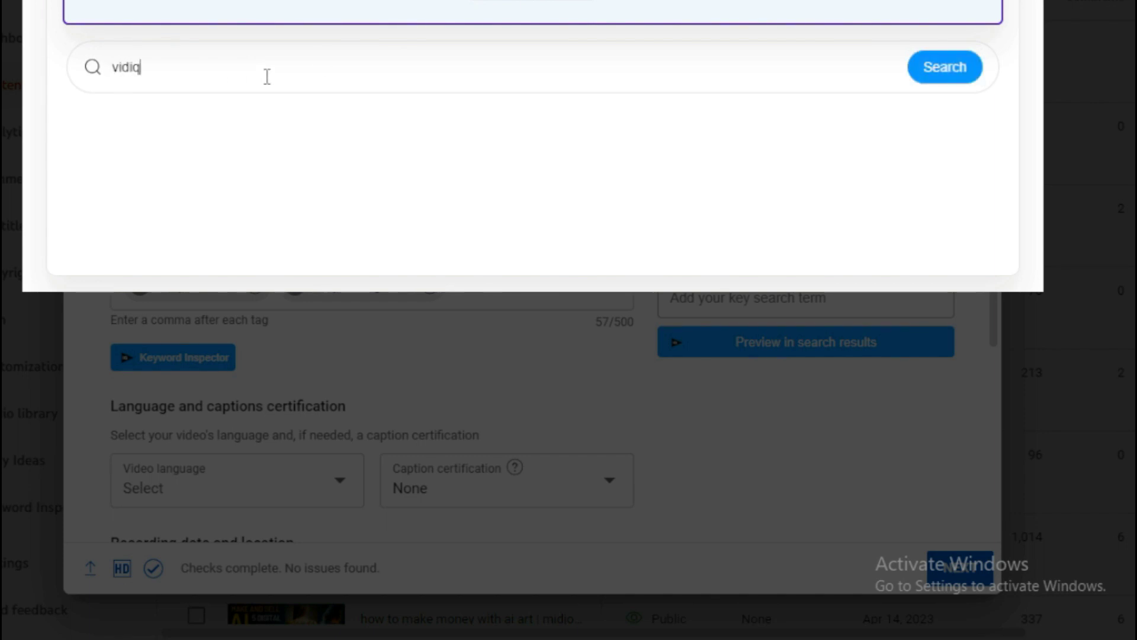
{"action": "key", "text": "Return"}
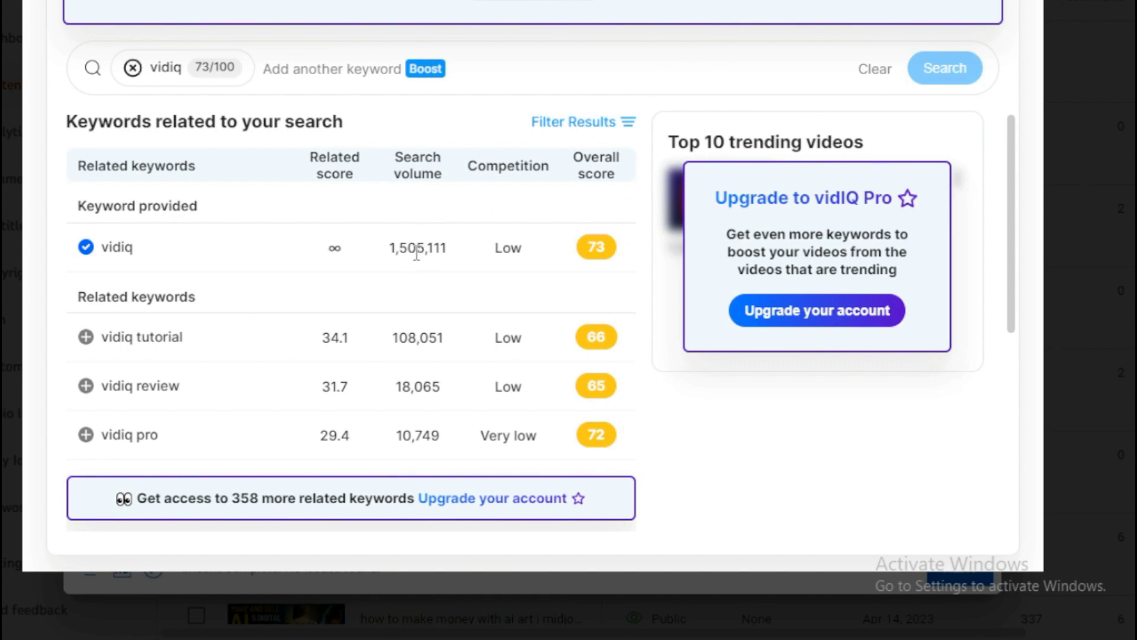
Step: Check the search volume and competition for "vidiq" and copy the related keyword "vidiq tutorial"
{"action": "left_click_drag", "start_coordinate": [457, 252], "coordinate": [370, 247]}
{"action": "mouse_move", "coordinate": [516, 244]}
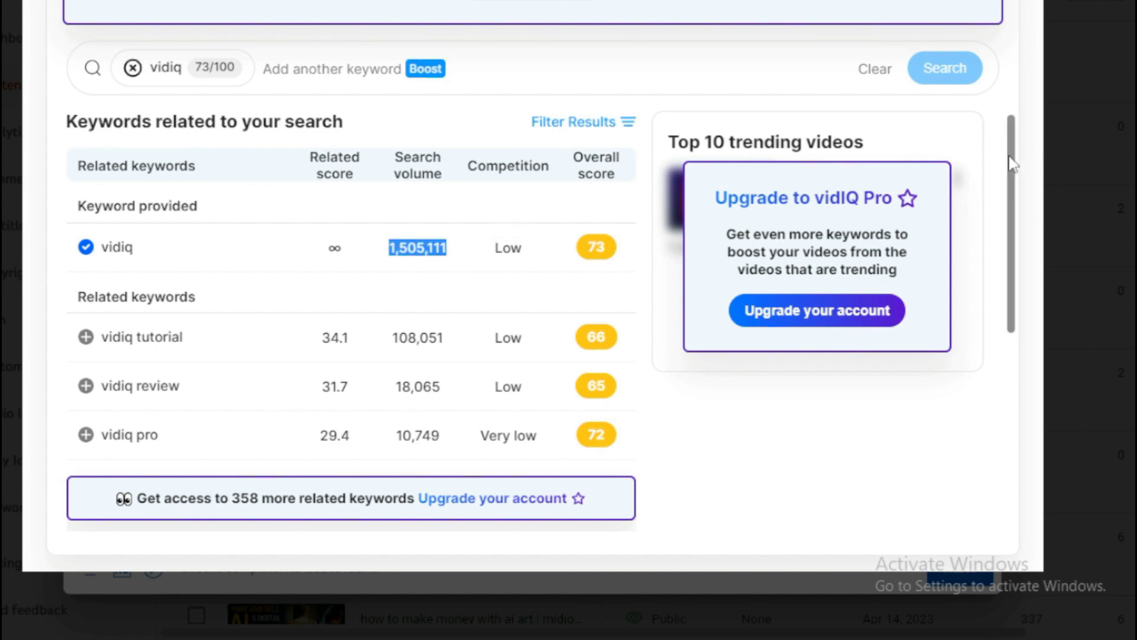
{"action": "left_click_drag", "start_coordinate": [1011, 162], "coordinate": [1014, 210]}
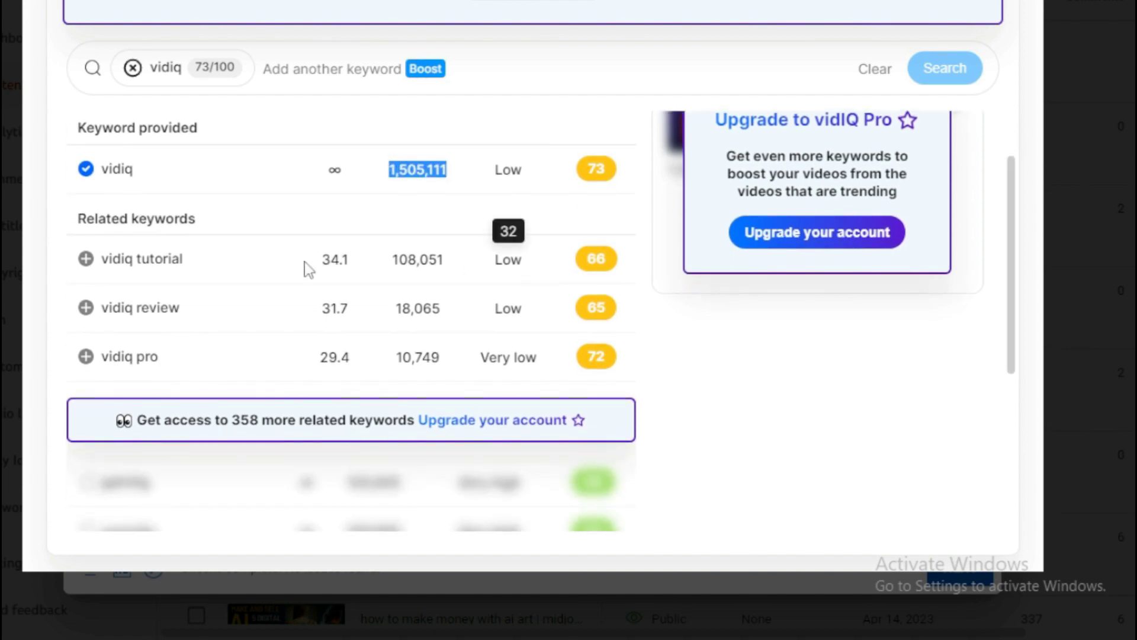
{"action": "left_click_drag", "start_coordinate": [245, 270], "coordinate": [114, 258]}
{"action": "right_click", "coordinate": [113, 259]}
{"action": "left_click", "coordinate": [150, 264]}
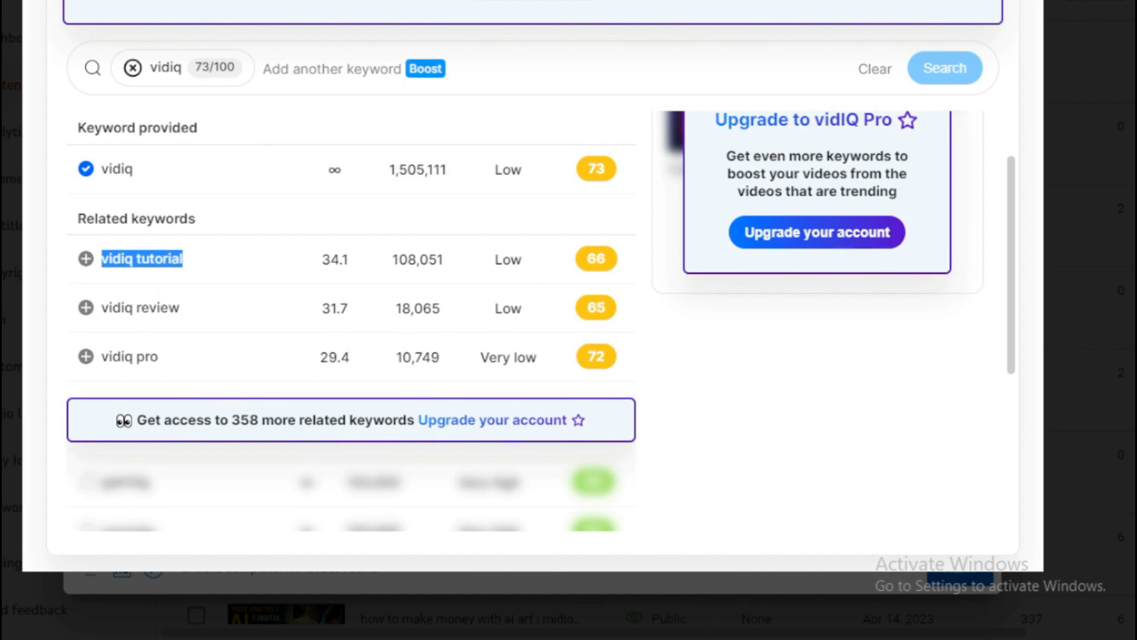
Step: Paste the prepared list of YouTube SEO and video ranking keywords into the video's tags
{"action": "left_click", "coordinate": [703, 628]}
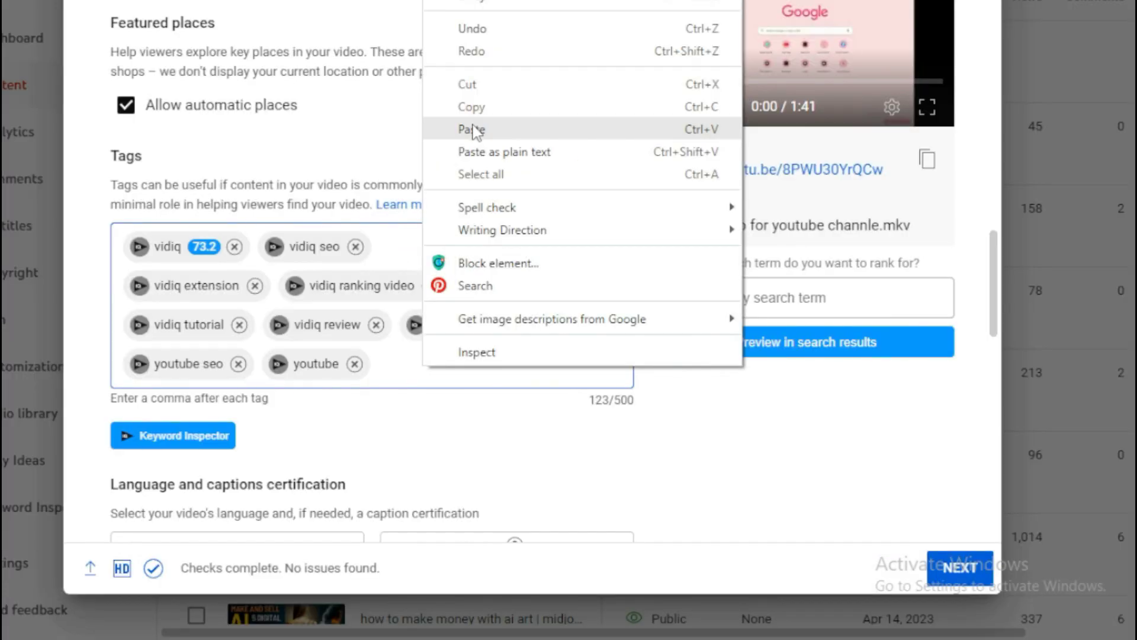
{"action": "left_click", "coordinate": [474, 130]}
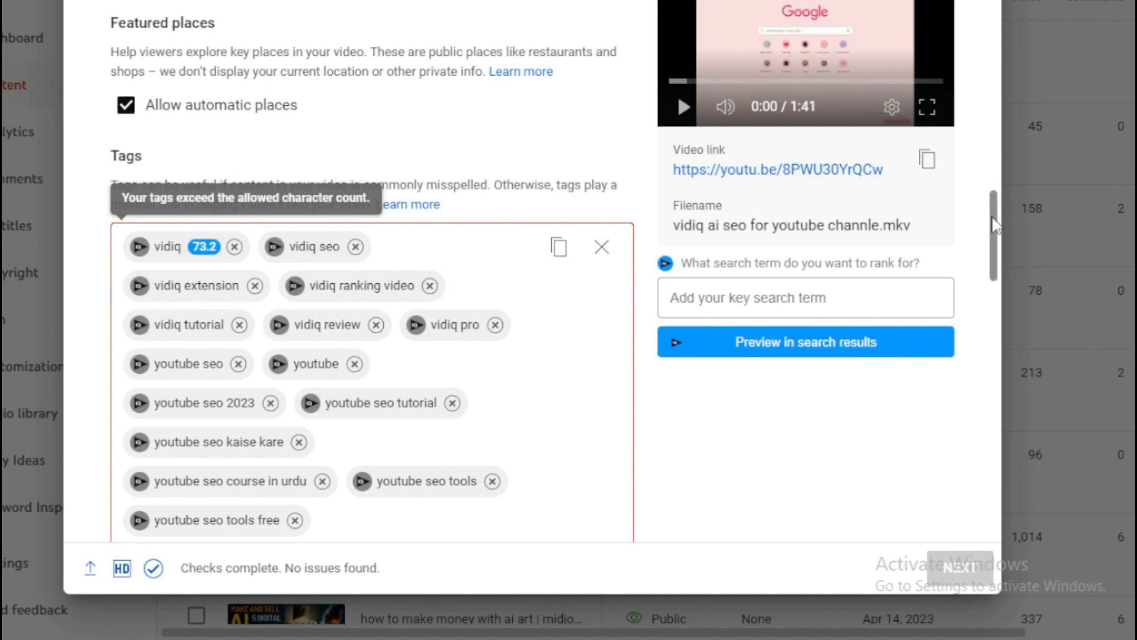
Step: Remove the tags "youtube", "best free keyword research tool", "video ranking on youtube" and "how to rank youtube videos"
{"action": "left_click_drag", "start_coordinate": [993, 228], "coordinate": [993, 299]}
{"action": "mouse_move", "coordinate": [995, 290]}
{"action": "left_mouse_down"}
{"action": "mouse_move", "coordinate": [1000, 258]}
{"action": "mouse_move", "coordinate": [999, 273]}
{"action": "left_mouse_up"}
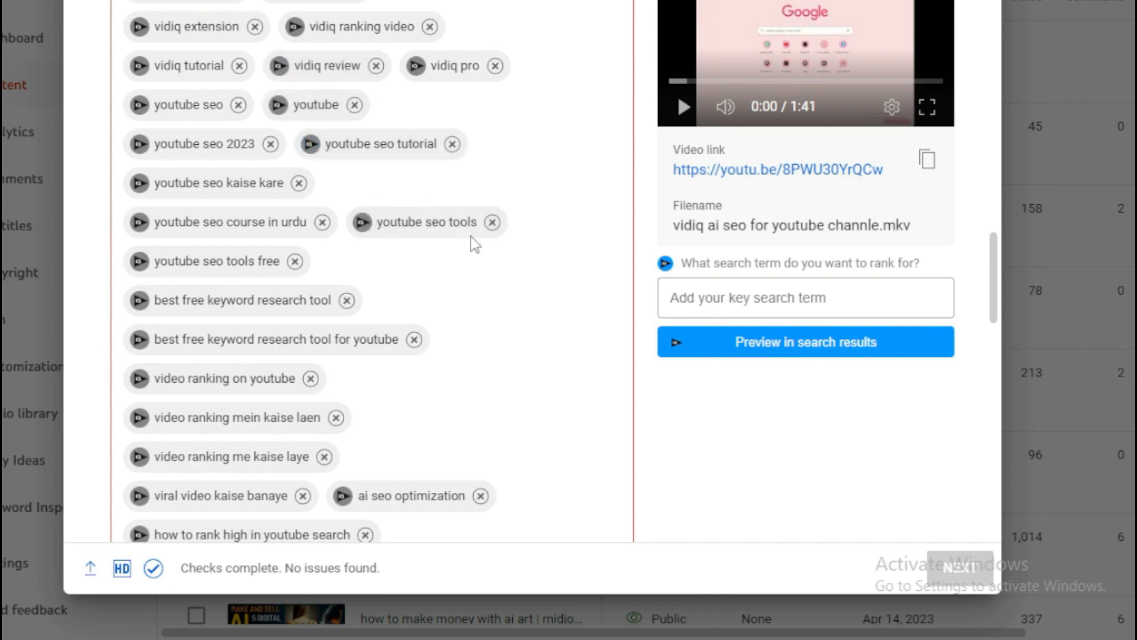
{"action": "scroll", "coordinate": [450, 176], "scroll_direction": "down", "scroll_amount": 4}
{"action": "left_click", "coordinate": [347, 46]}
{"action": "left_click", "coordinate": [311, 85]}
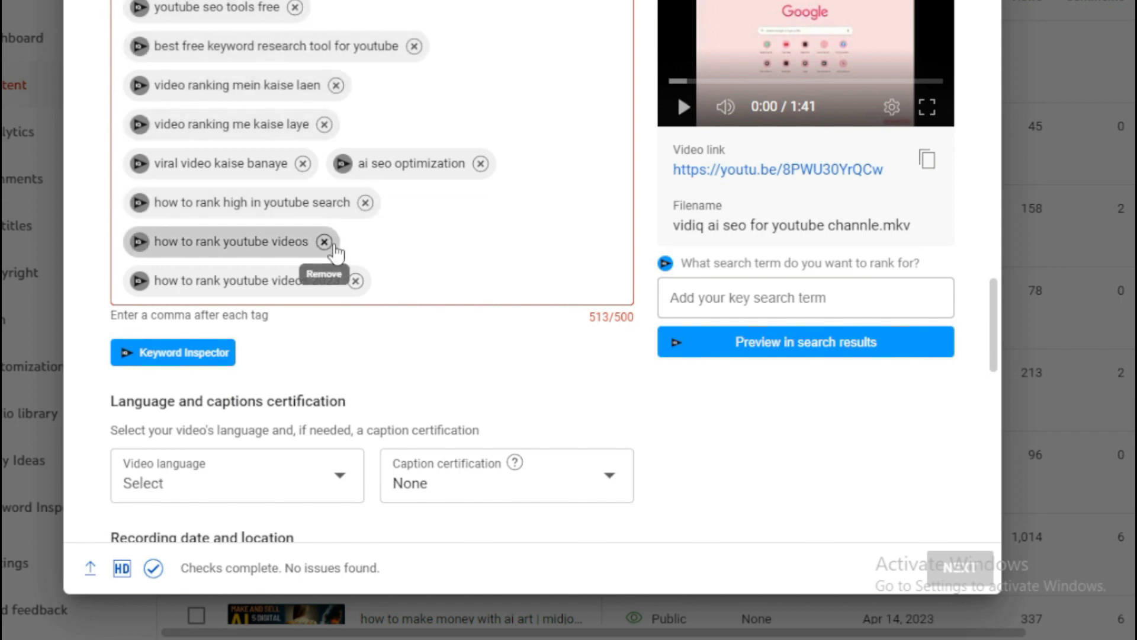
{"action": "left_click", "coordinate": [325, 242]}
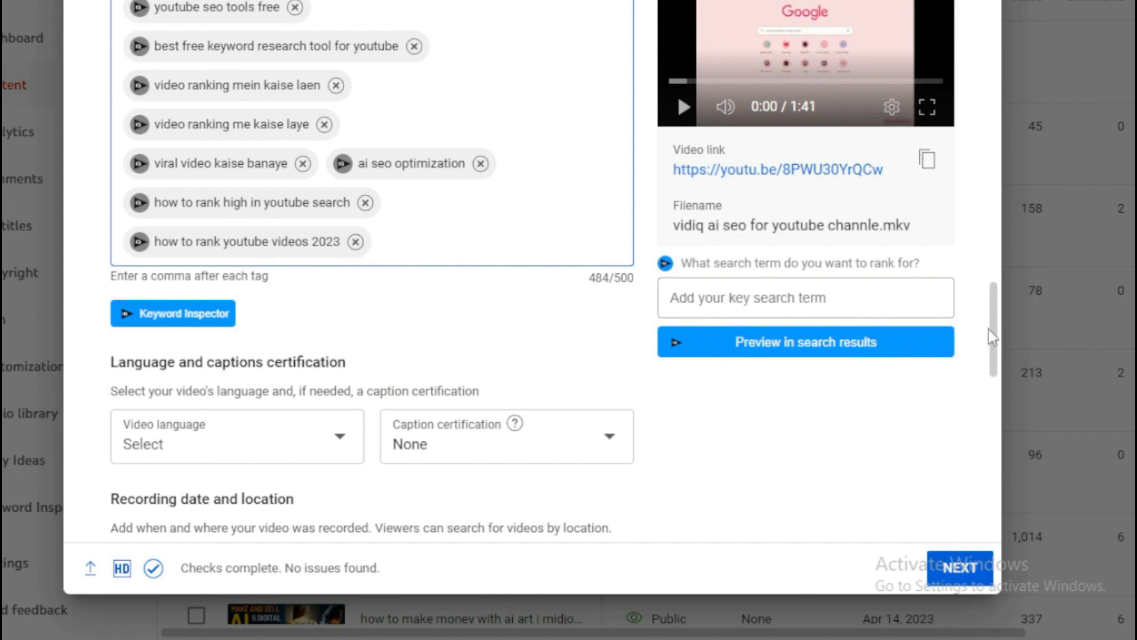
{"action": "scroll", "coordinate": [993, 336], "scroll_direction": "up", "scroll_amount": 5}
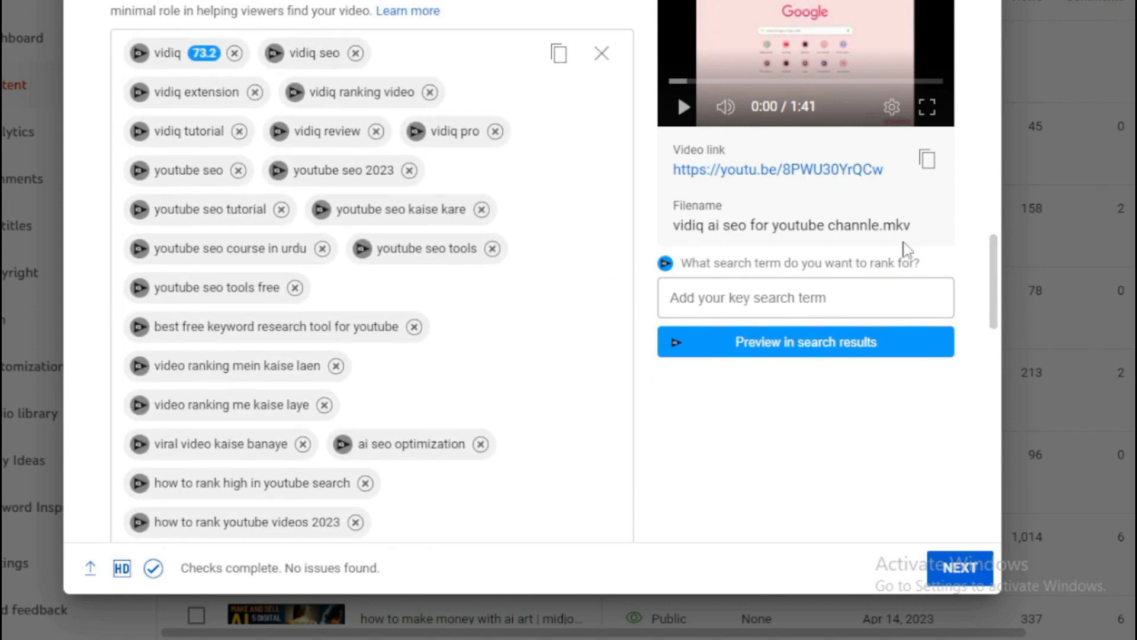
Step: Look through the video language options and the remaining video details down to the comment and rating settings
{"action": "scroll", "coordinate": [904, 248], "scroll_direction": "down", "scroll_amount": 8}
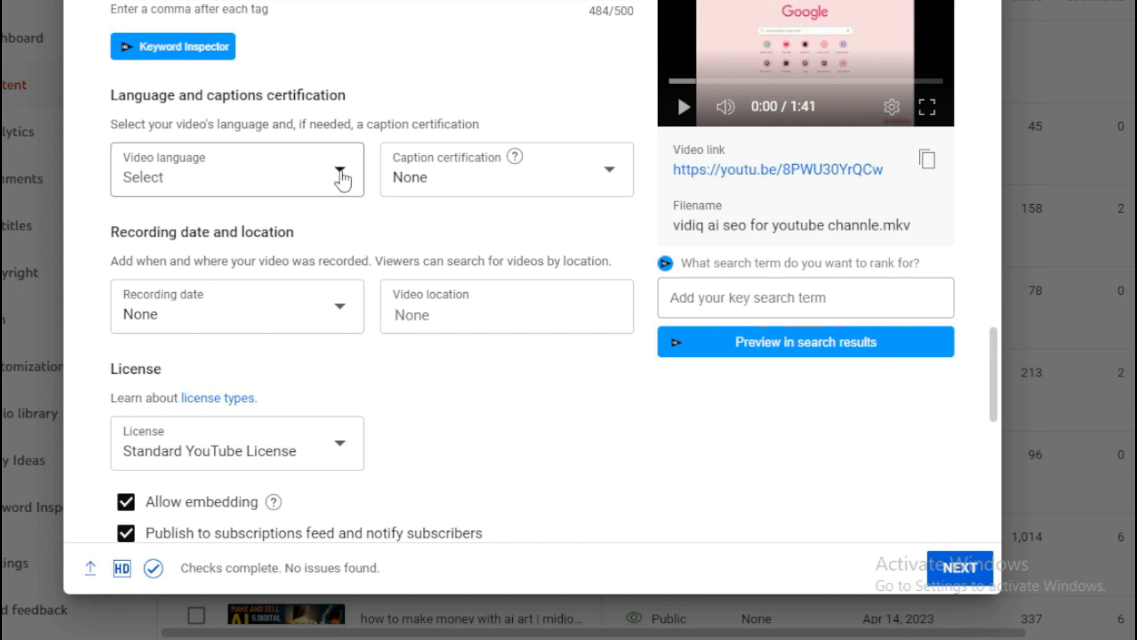
{"action": "left_click", "coordinate": [342, 178]}
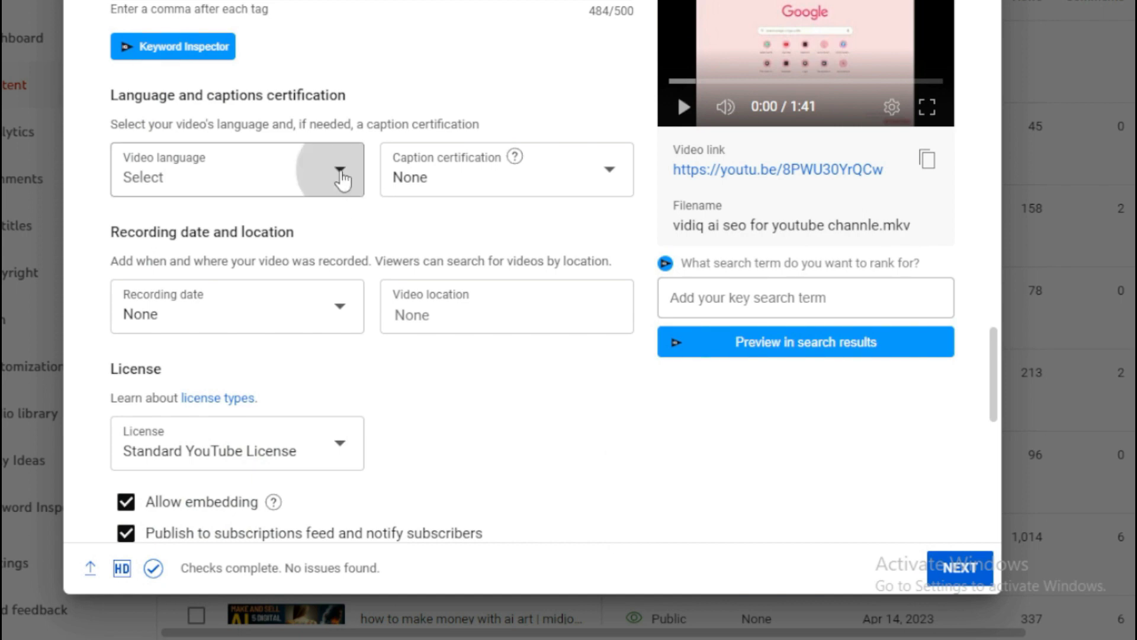
{"action": "left_click_drag", "start_coordinate": [357, 177], "coordinate": [348, 461]}
{"action": "left_click", "coordinate": [445, 339]}
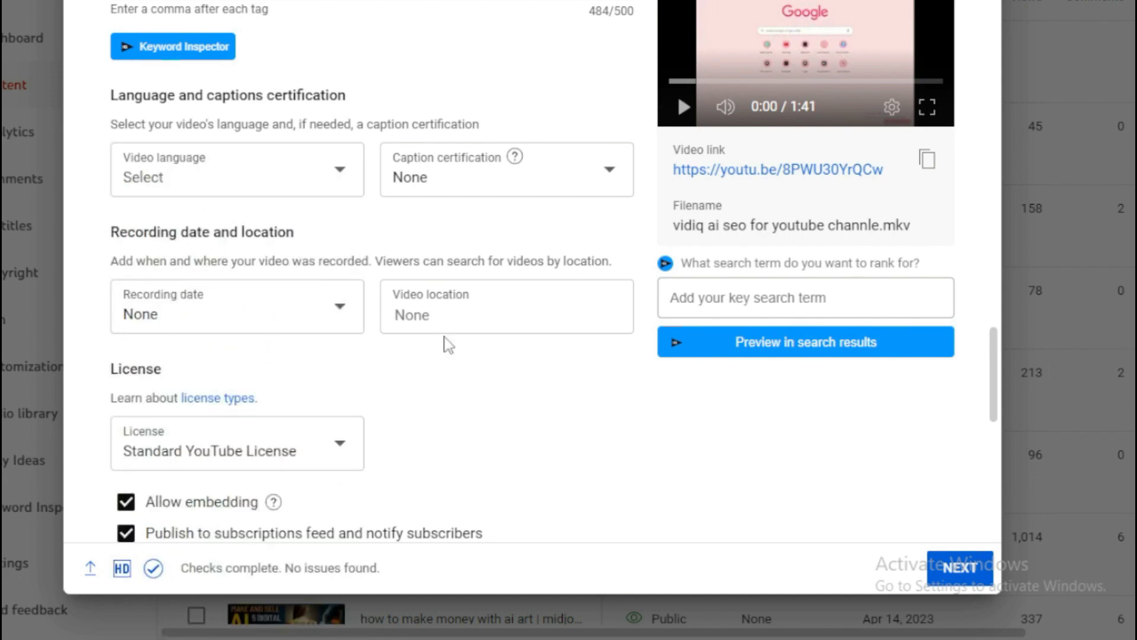
{"action": "left_click_drag", "start_coordinate": [990, 341], "coordinate": [992, 474]}
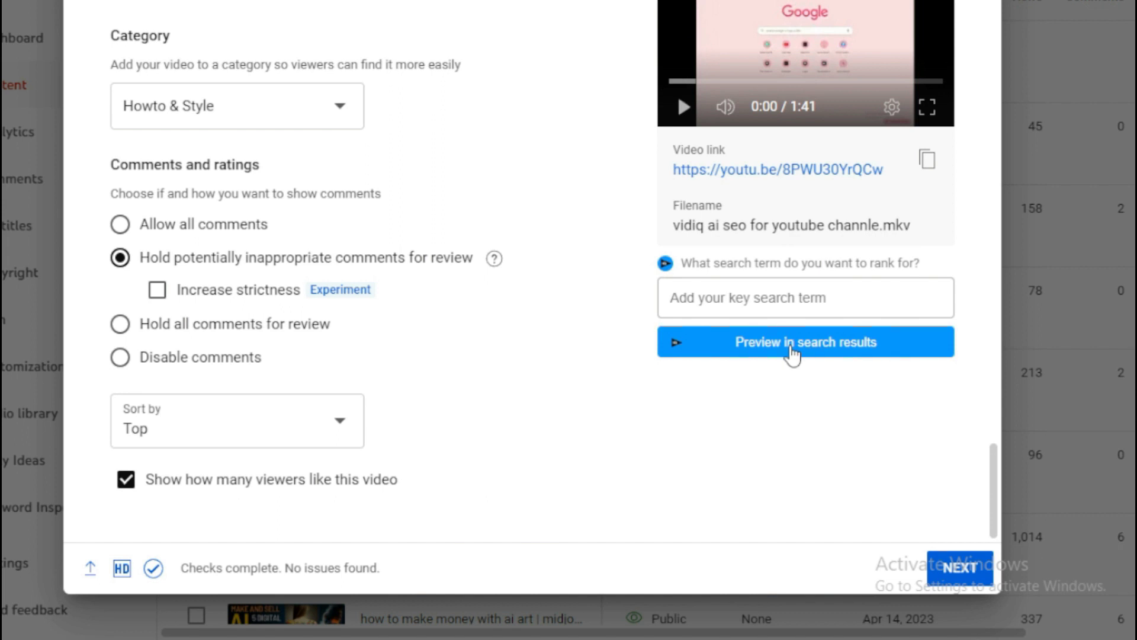
Step: Open the vidIQ search results preview for the video and close it
{"action": "left_click", "coordinate": [792, 349]}
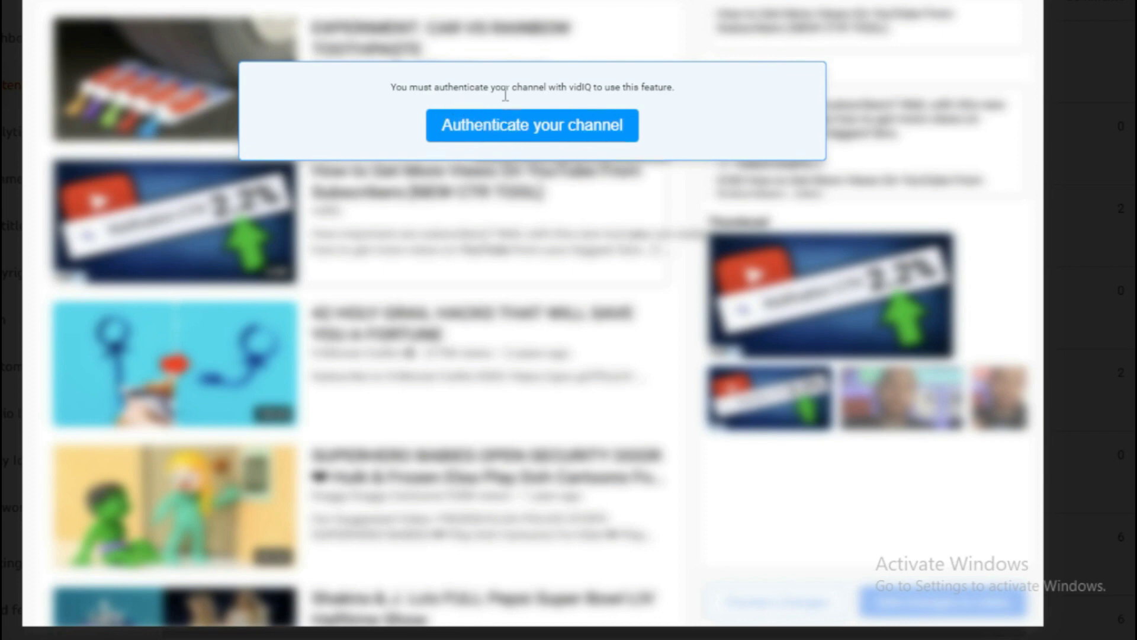
{"action": "key", "text": "Escape"}
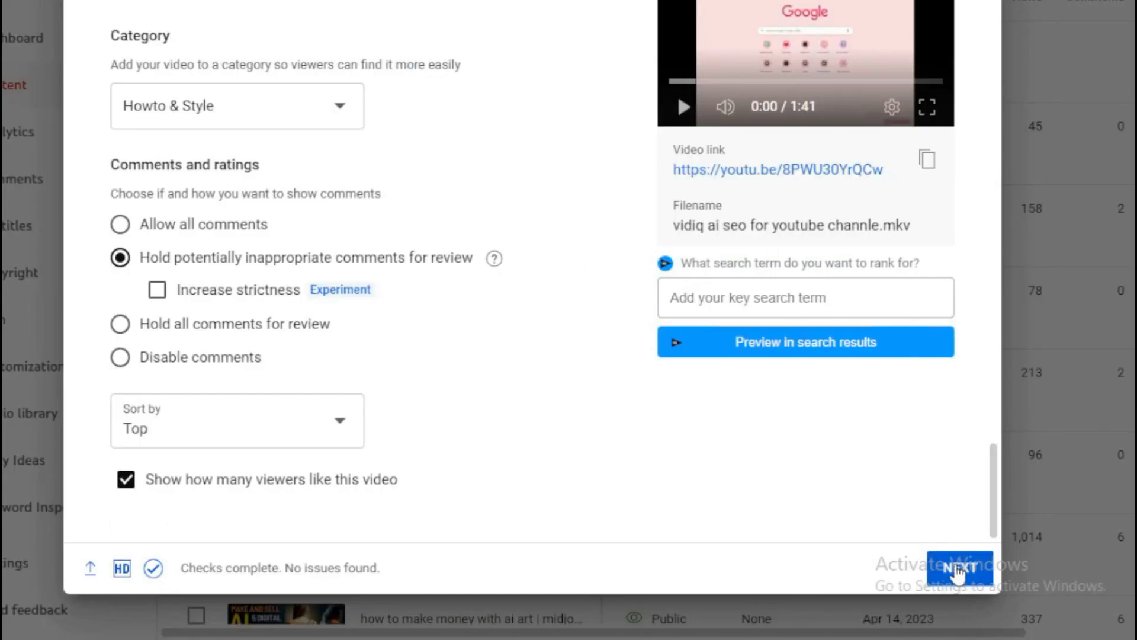
Step: Proceed through the video elements and checks, set the visibility to Public and review the publishing settings
{"action": "left_click", "coordinate": [957, 569]}
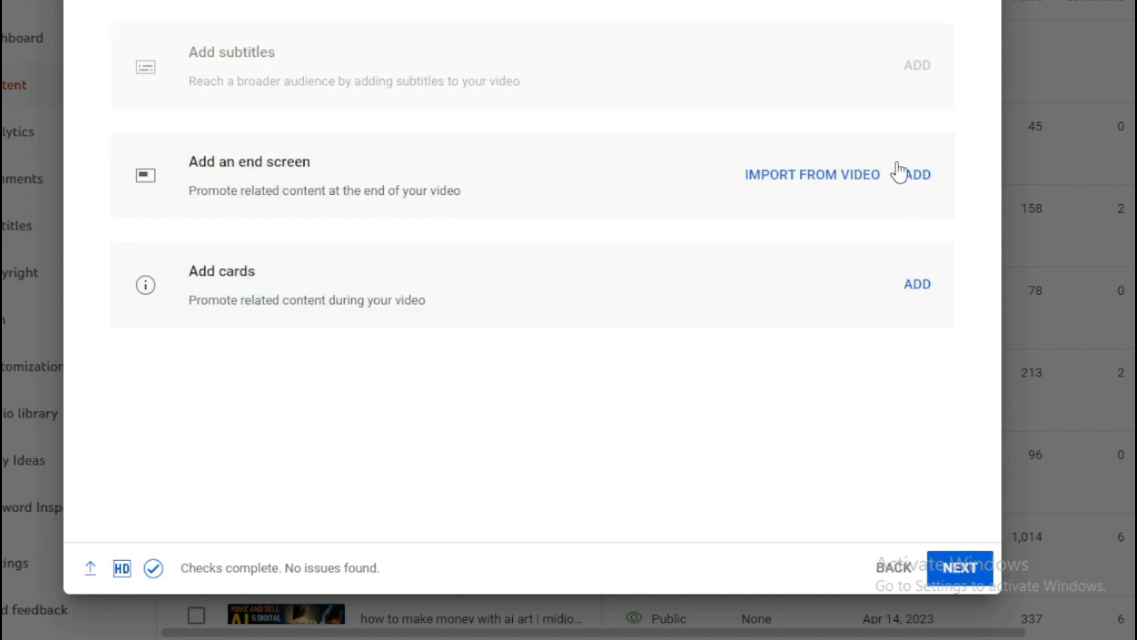
{"action": "left_click", "coordinate": [965, 578]}
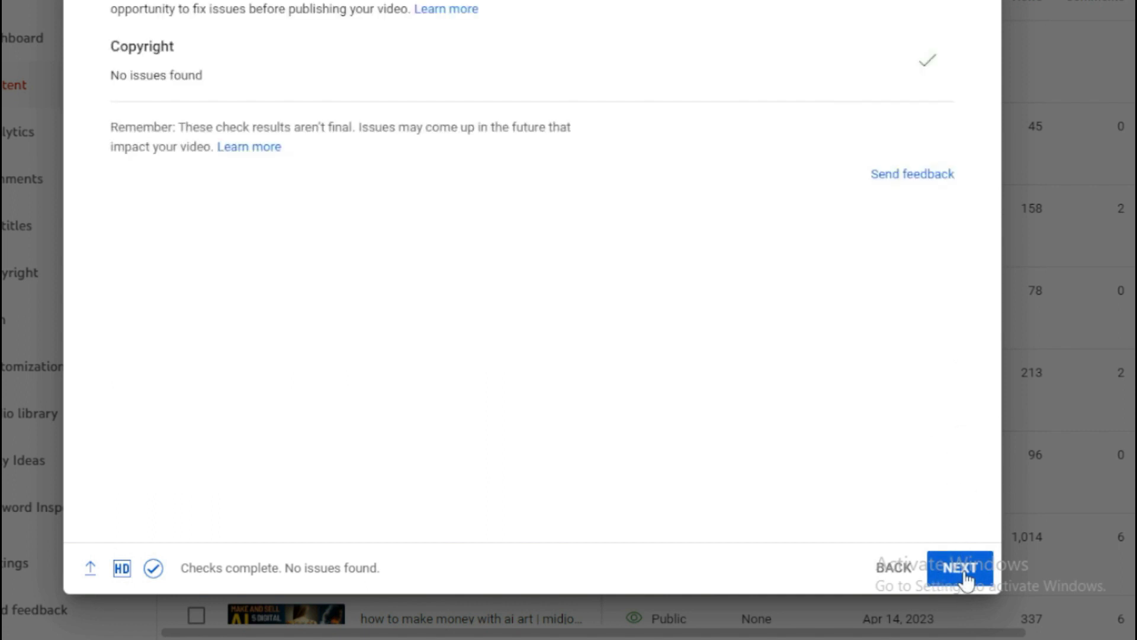
{"action": "left_click", "coordinate": [964, 578]}
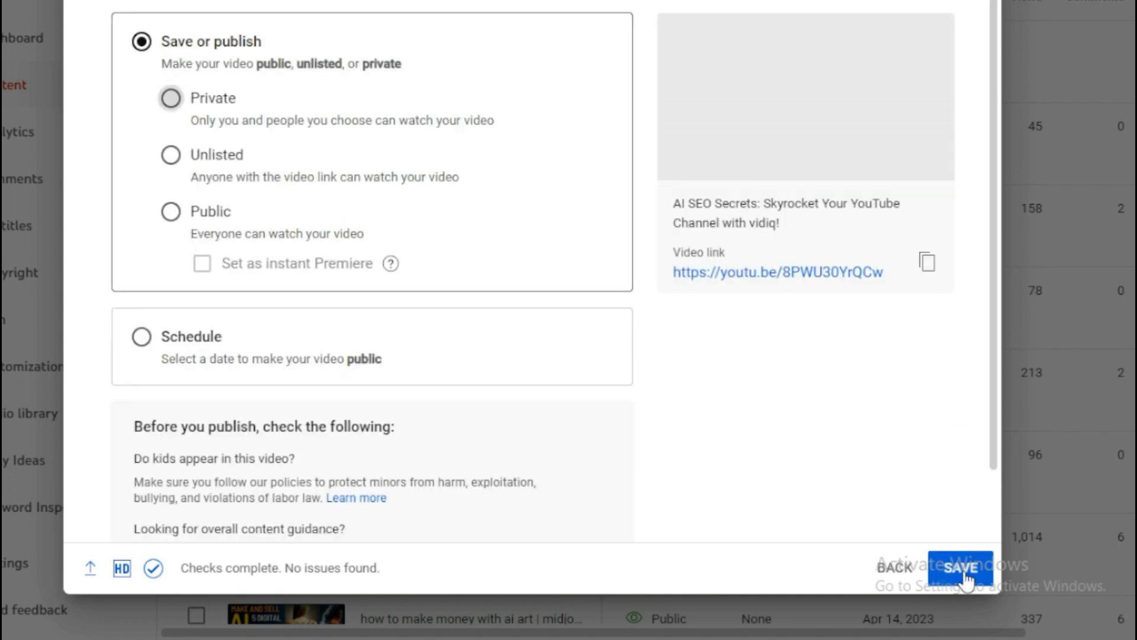
{"action": "left_click", "coordinate": [173, 213]}
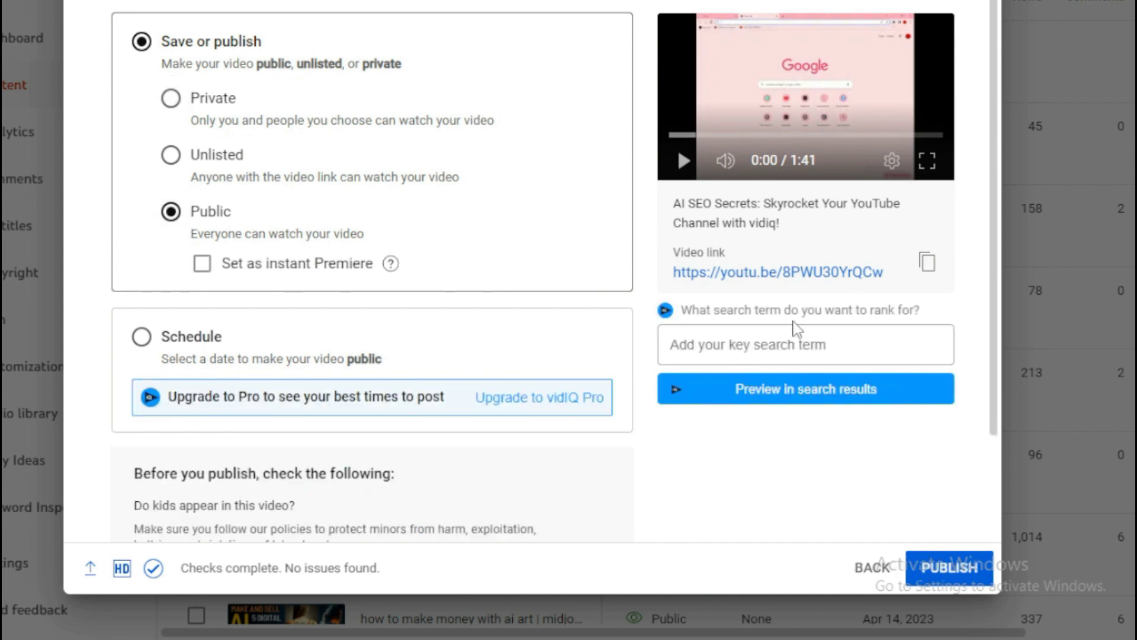
{"action": "left_click_drag", "start_coordinate": [993, 87], "coordinate": [1001, 185]}
Step: Open the sharing options of the "Important Next Step After Installing vidIQ" video and choose Facebook
{"action": "scroll", "coordinate": [1007, 126], "scroll_direction": "up", "scroll_amount": 2}
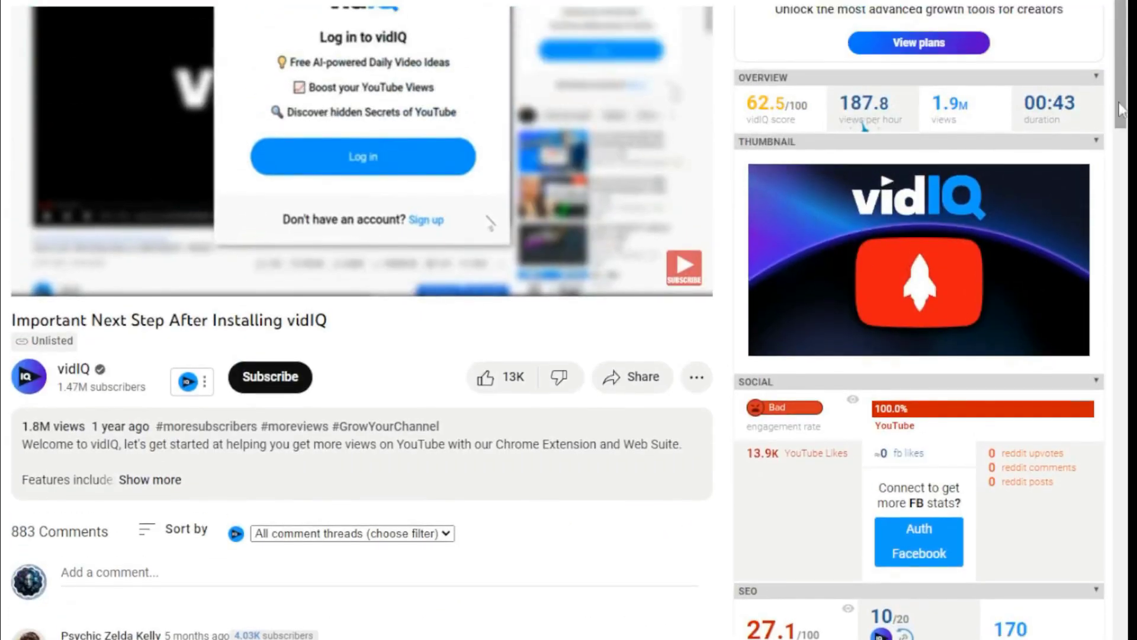
{"action": "left_click", "coordinate": [640, 382]}
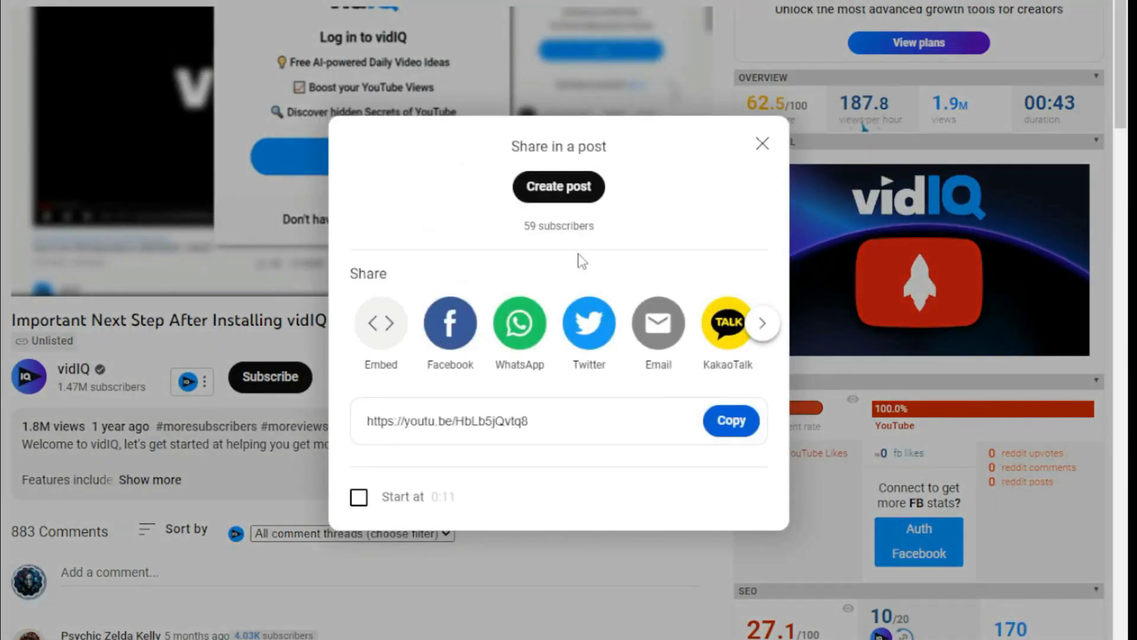
{"action": "left_click", "coordinate": [454, 328]}
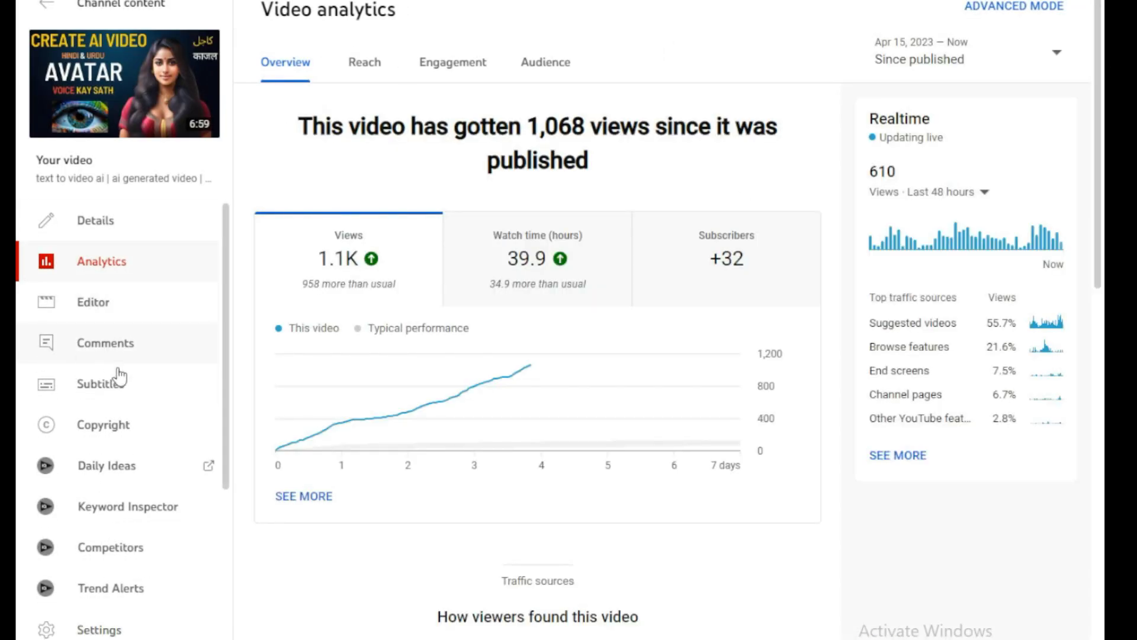
Step: In the AI avatar video's comments, heart and pin the Hindi comment asking for a story type motivation video
{"action": "left_click", "coordinate": [116, 349]}
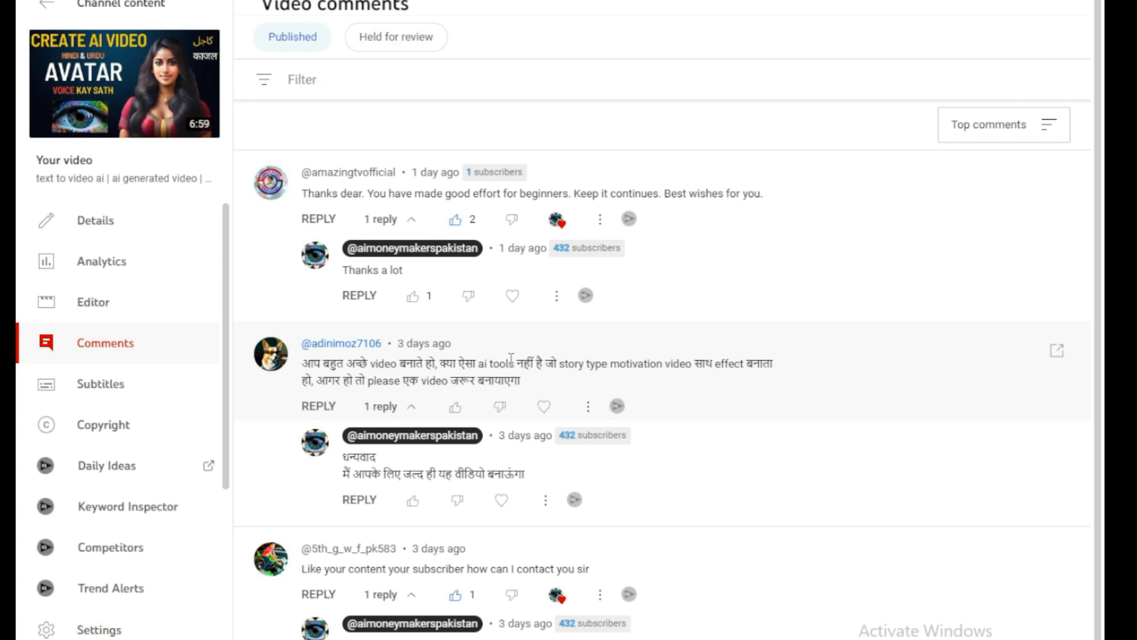
{"action": "left_click", "coordinate": [544, 408]}
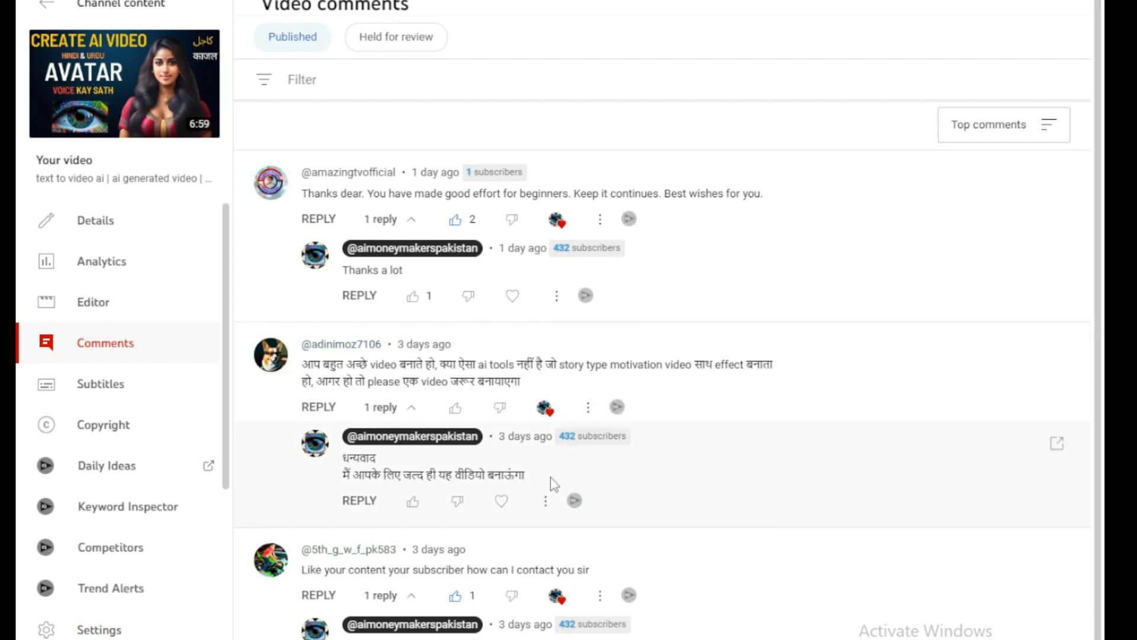
{"action": "left_click", "coordinate": [588, 407]}
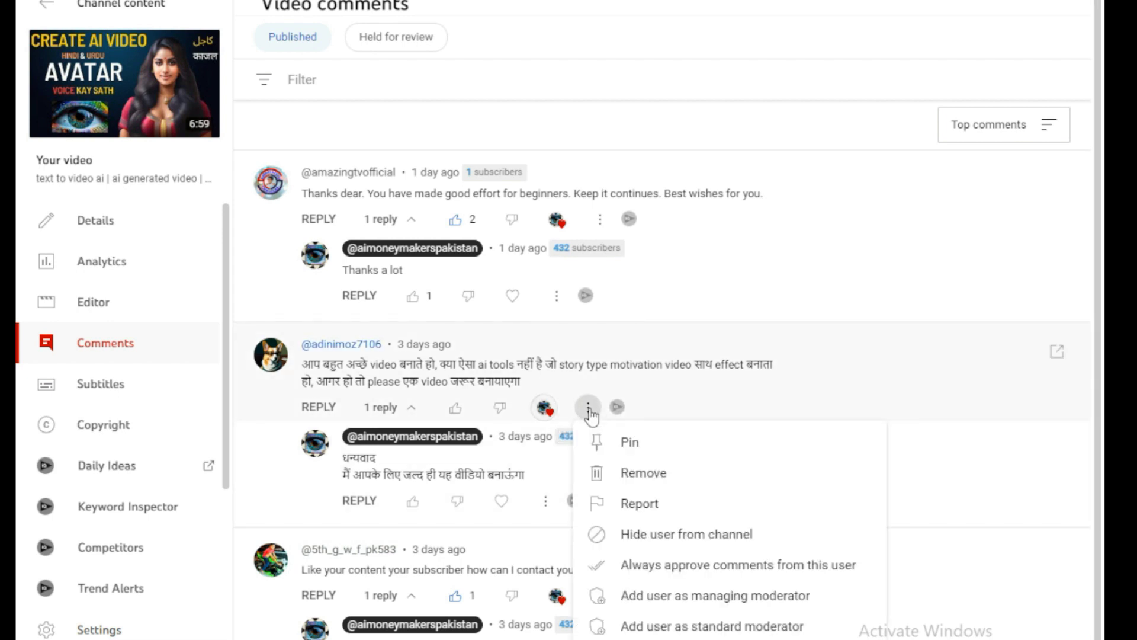
{"action": "left_click", "coordinate": [626, 445]}
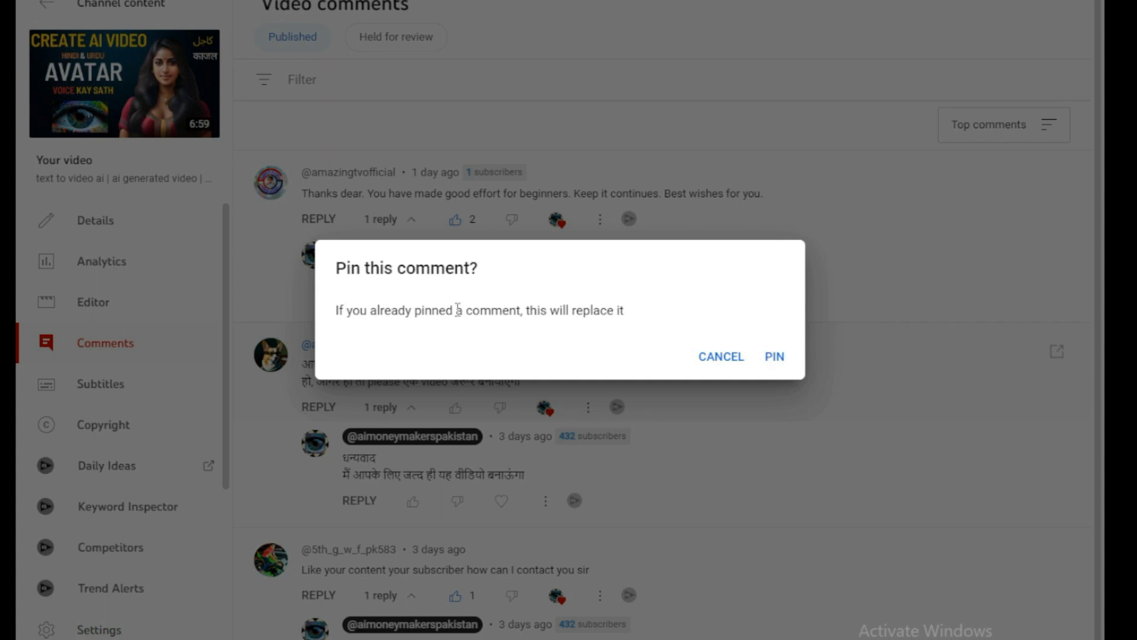
{"action": "left_click", "coordinate": [775, 356]}
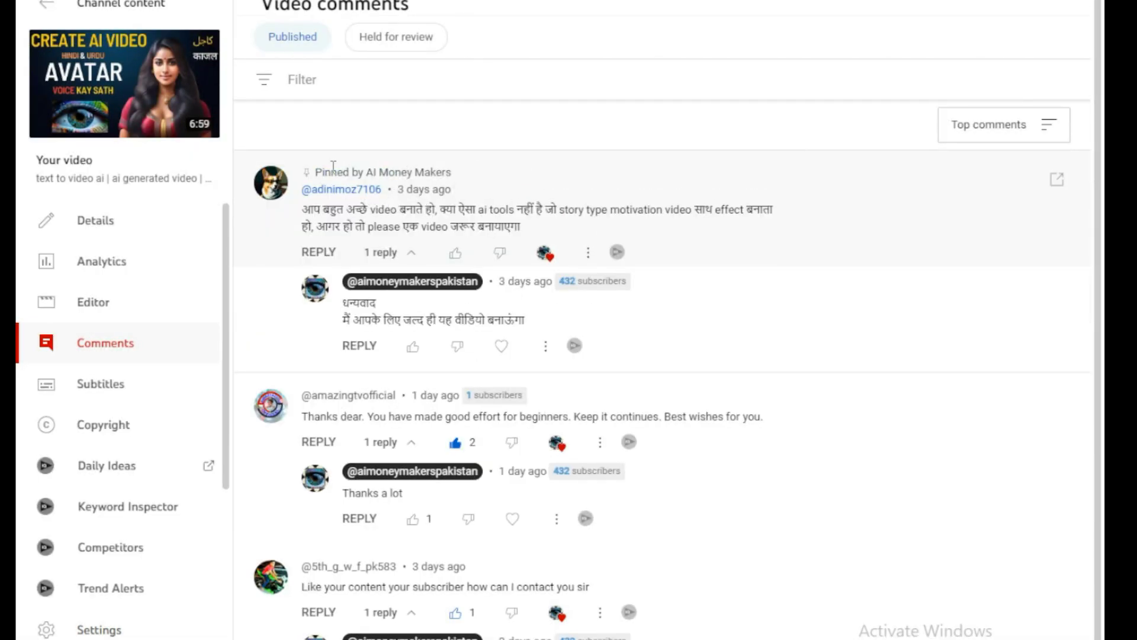
{"action": "left_click_drag", "start_coordinate": [452, 171], "coordinate": [311, 174]}
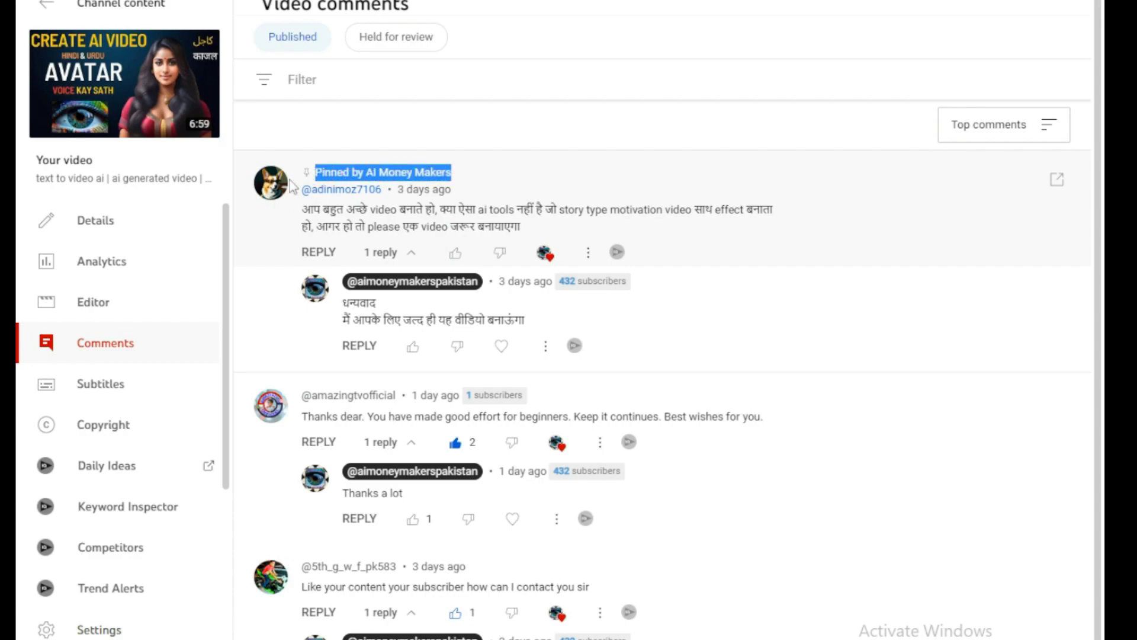